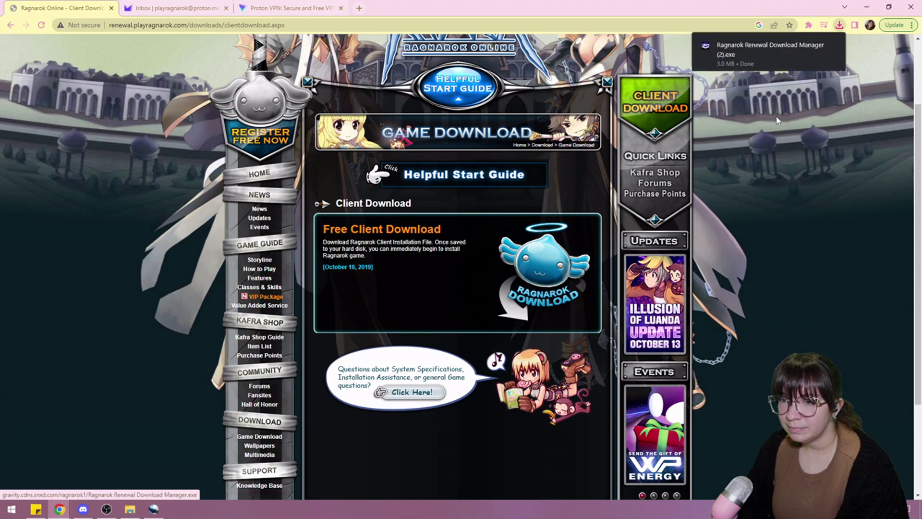
Run the downloaded Ragnarok Renewal Download Manager installer from Chrome's download bubble
left_click(773, 50)
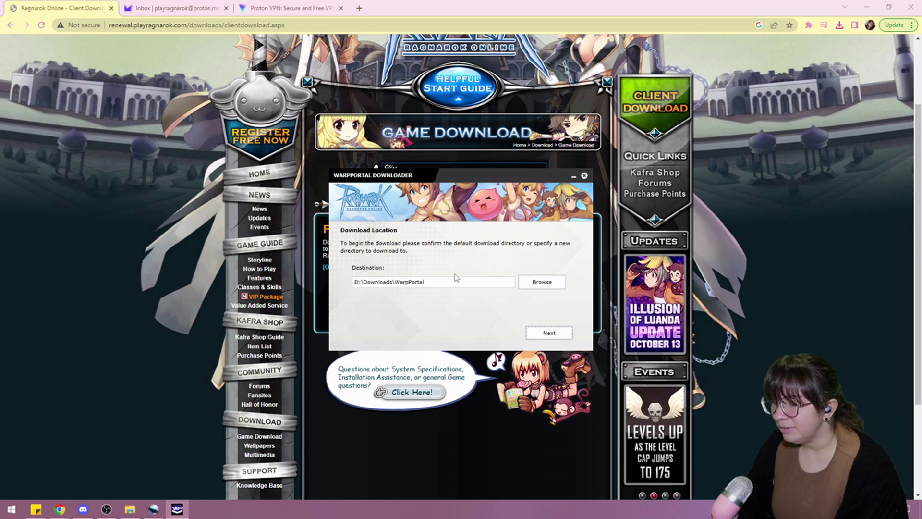
Start the client download into D:\Downloads\WarpPortal and return to the Client Download page
left_click(549, 334)
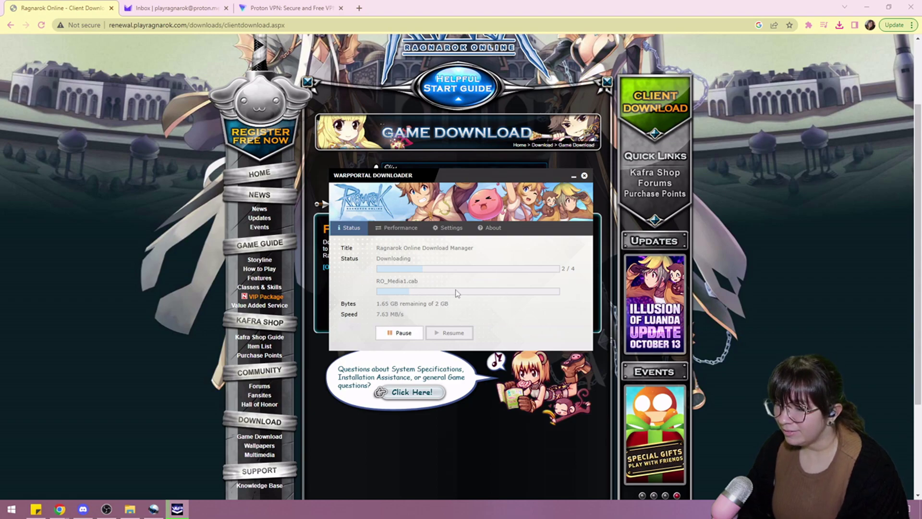
left_click(477, 451)
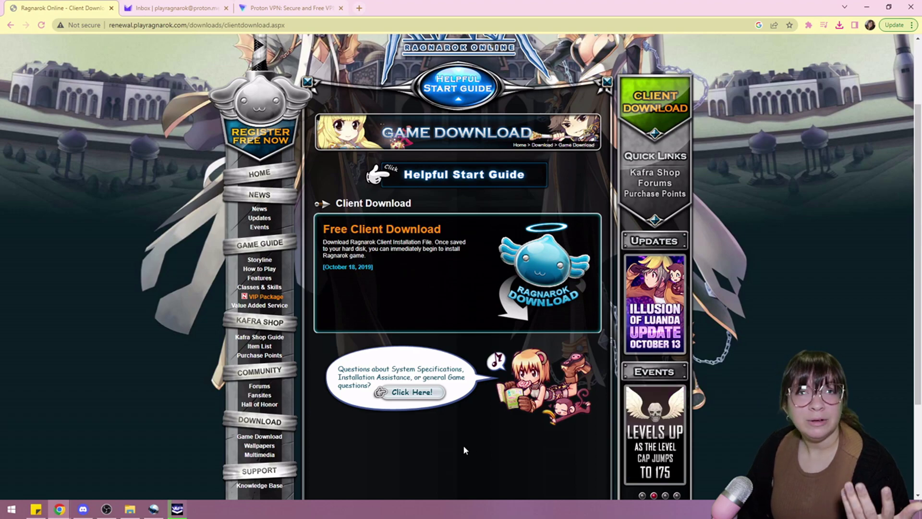
Open the WarpPortal registration form and enter the account e-mail address
scroll(473, 419, "up", 2)
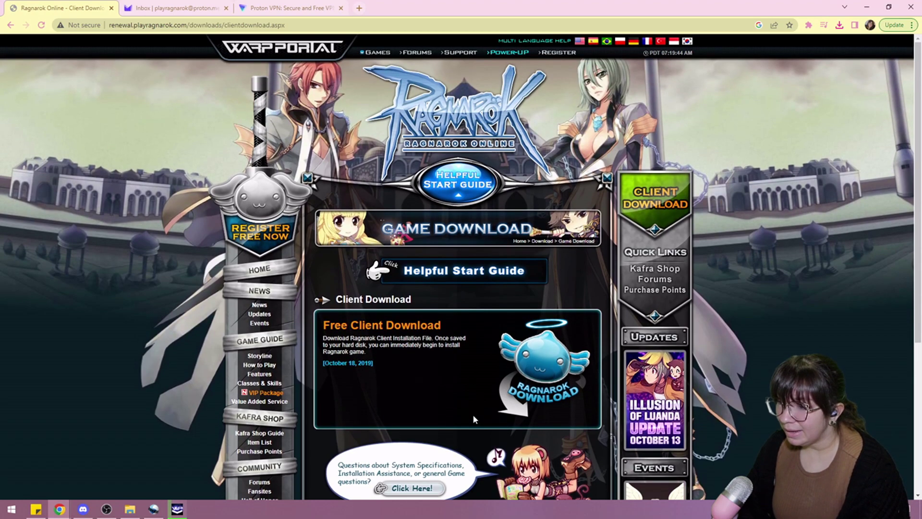
left_click(556, 56)
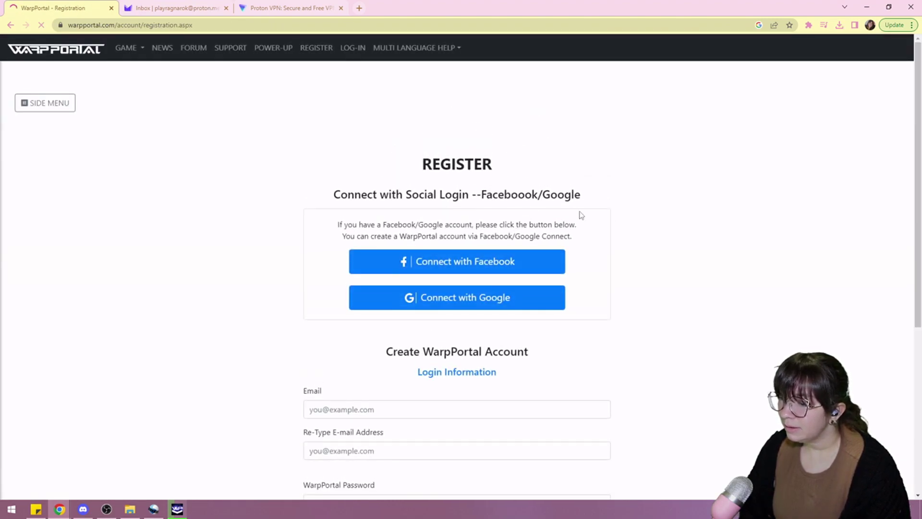
scroll(551, 215, "down", 3)
left_click(384, 269)
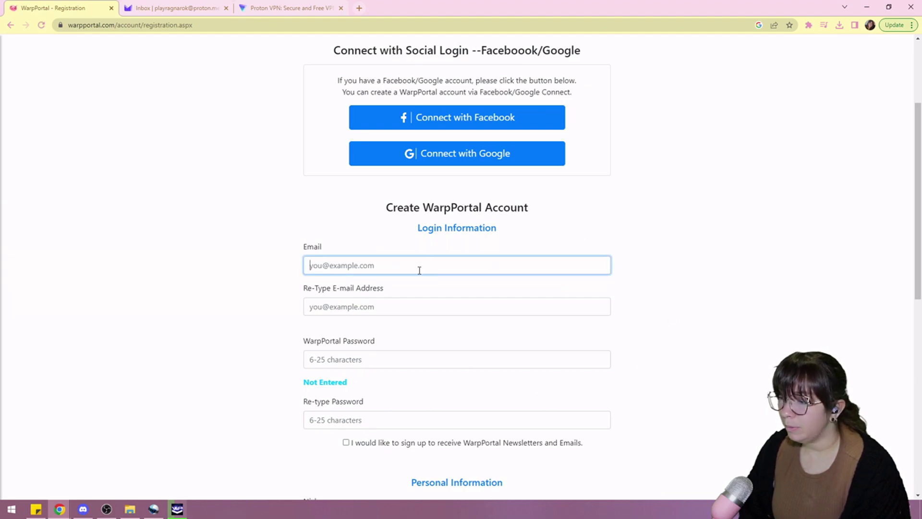
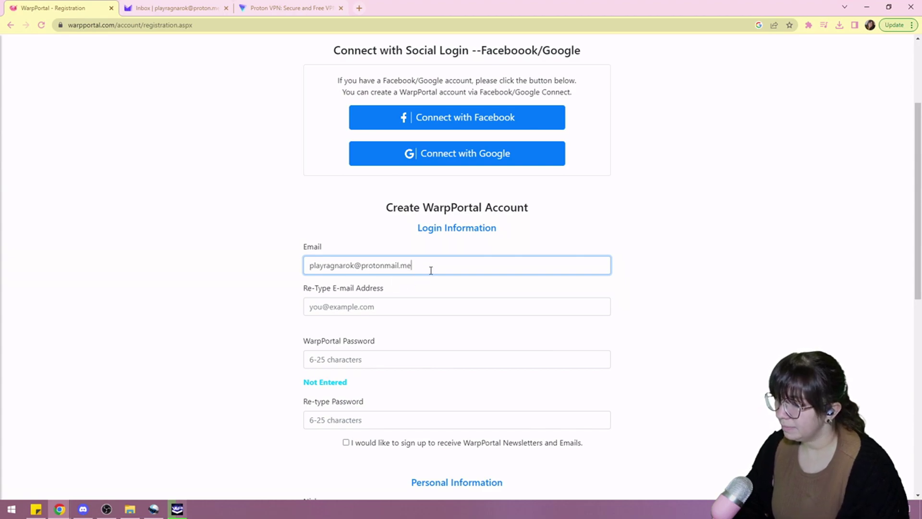
Copy the e-mail into the Re-Type E-mail field and move to the password field
key("ctrl+a")
key("ctrl+c")
left_click(351, 316)
key("ctrl+v")
left_click(434, 349)
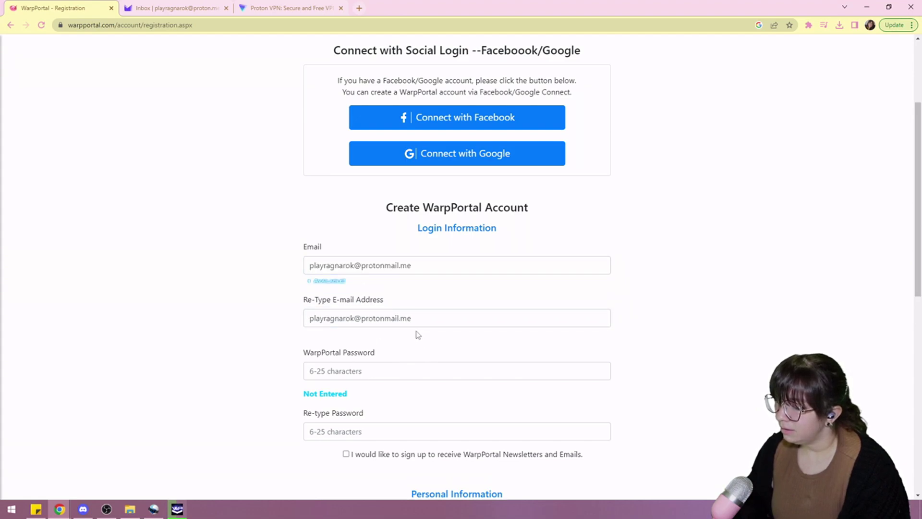
scroll(425, 339, "down", 3)
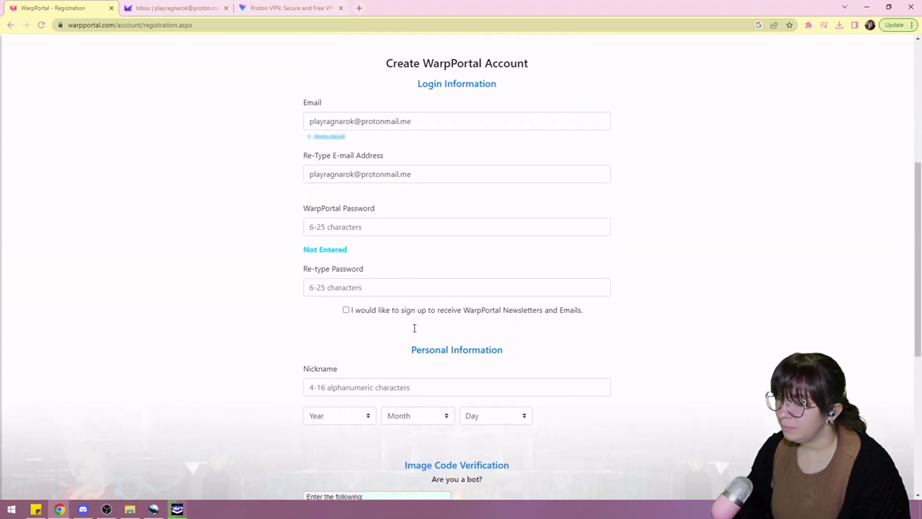
scroll(418, 327, "down", 2)
scroll(427, 314, "up", 1)
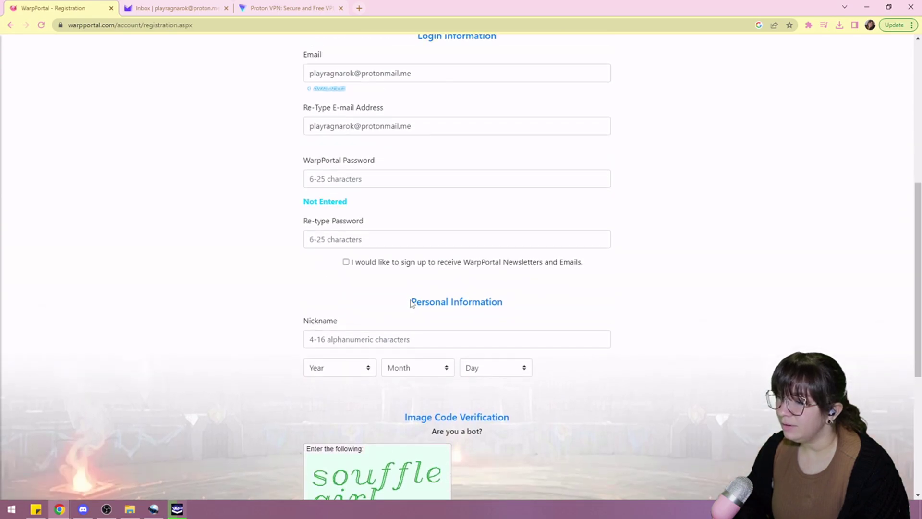
scroll(385, 192, "up", 3)
left_click(387, 317)
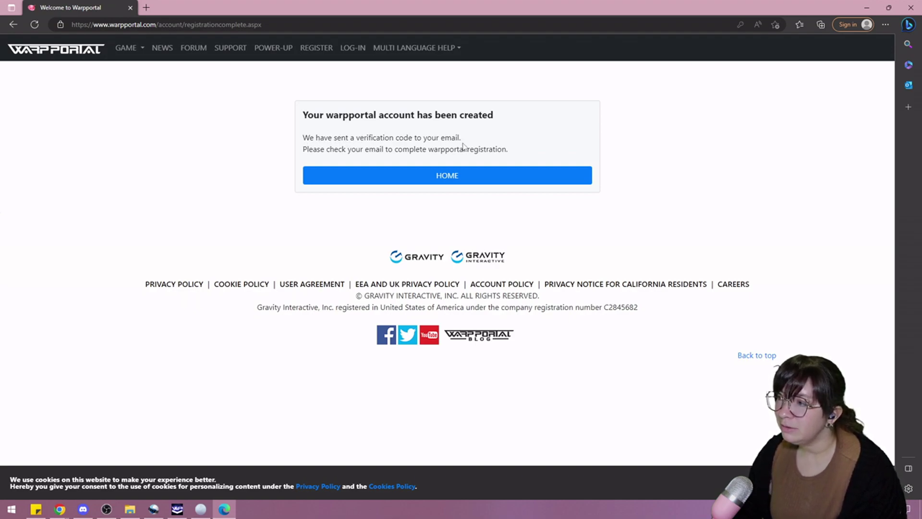
Switch to the Chrome window showing the still-empty Proton Mail inbox
key("alt+Tab")
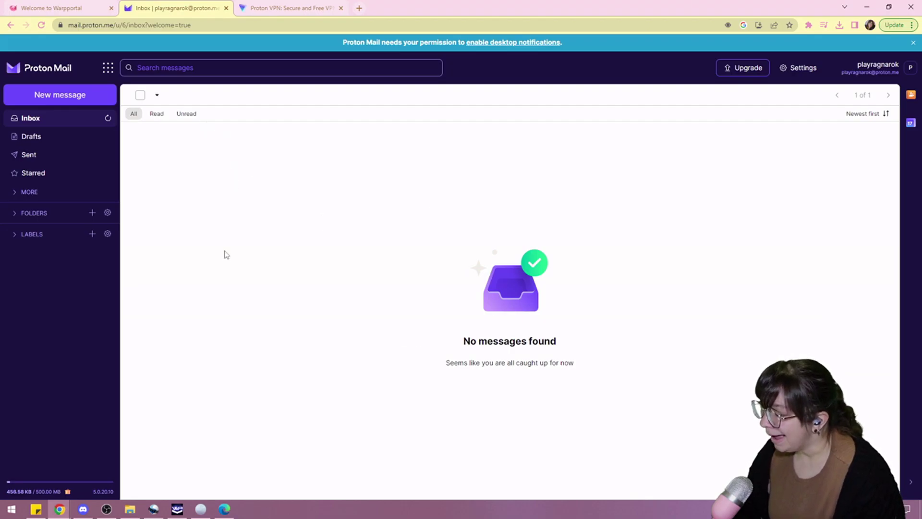
Launch the Ragnarok Online installer, accept the EULA and install to C:\Gravity\Ragnarok Online\
left_click(177, 508)
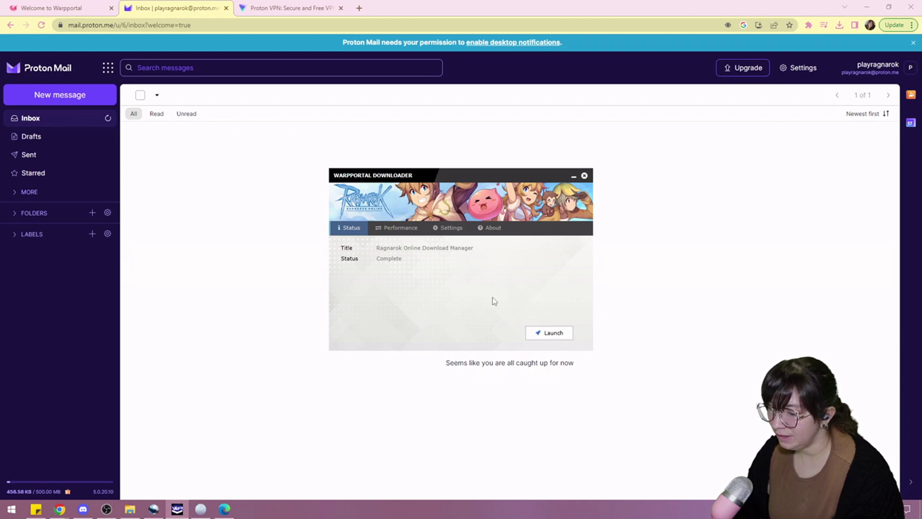
left_click(547, 338)
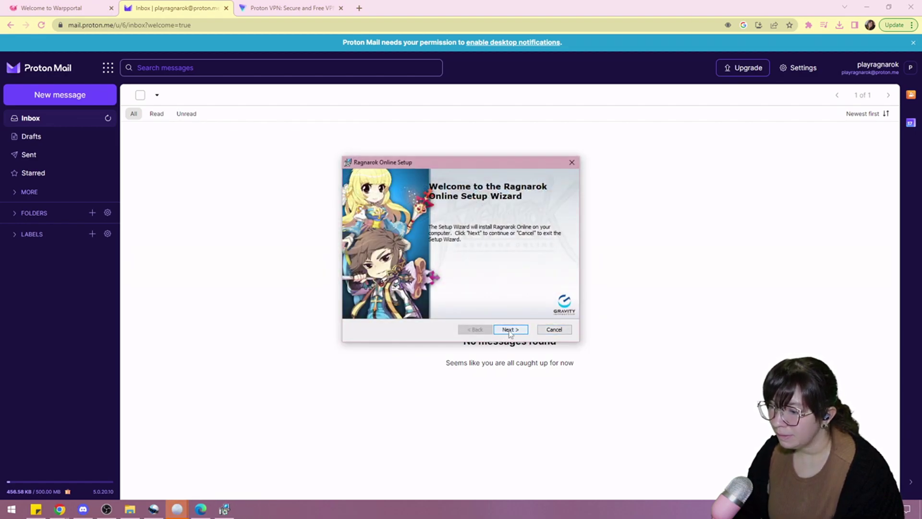
left_click(510, 331)
left_click(388, 293)
left_click(510, 330)
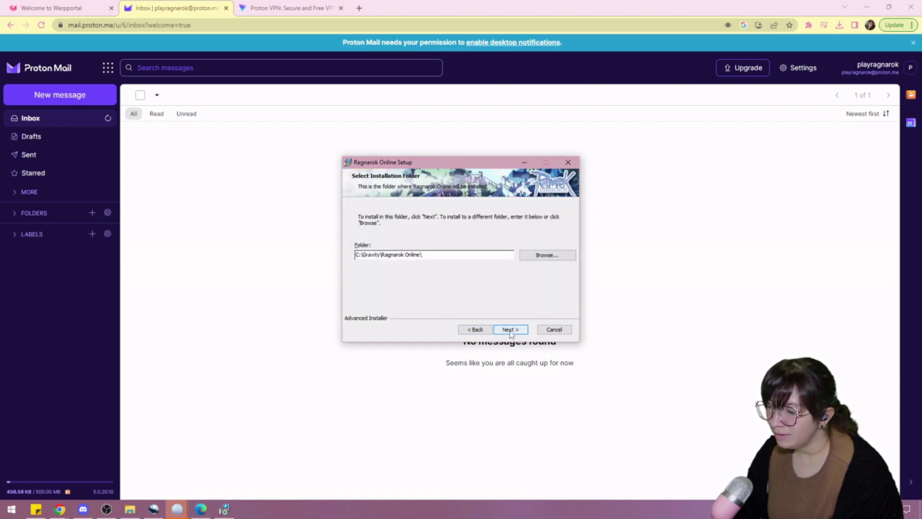
left_click(510, 331)
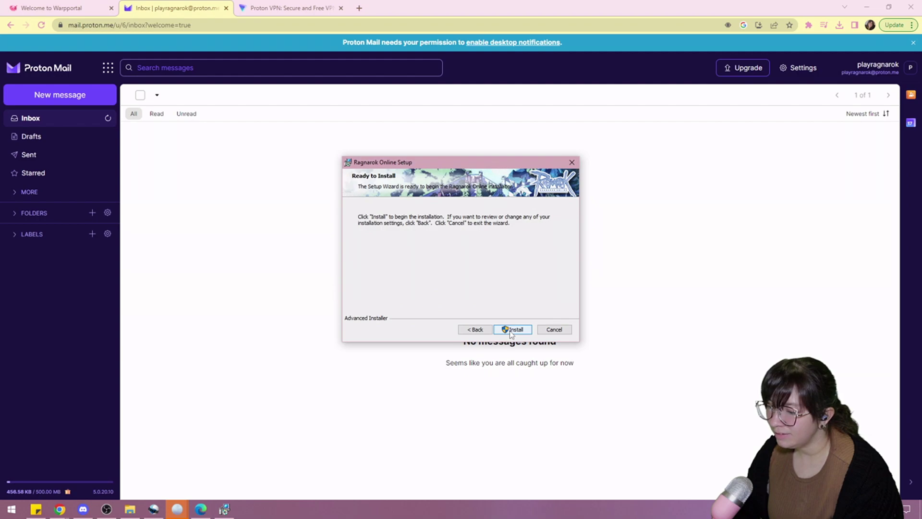
left_click(512, 329)
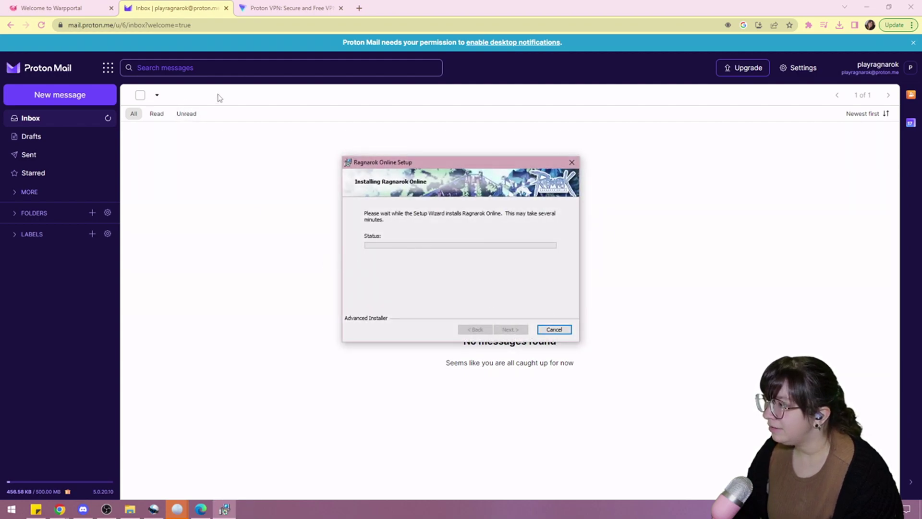
left_click(88, 10)
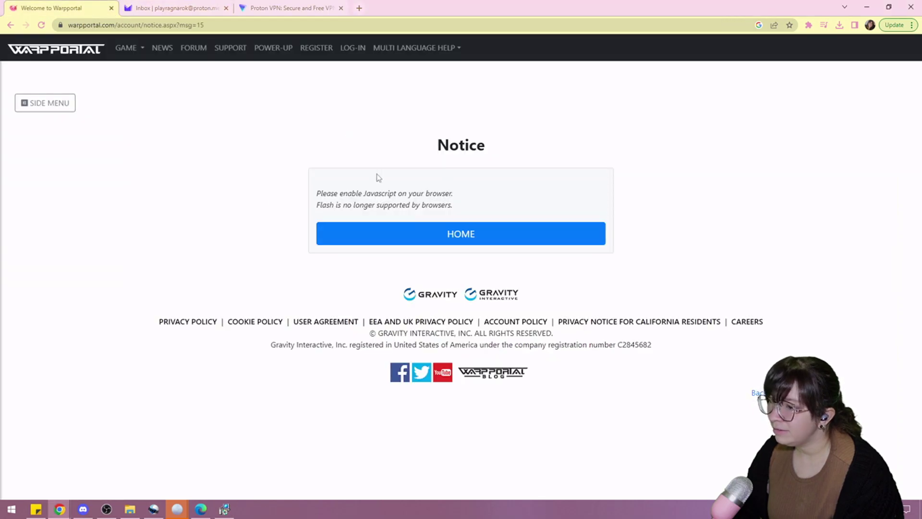
Log in to WarpPortal with the new account and bring the completed setup wizard forward
left_click(427, 240)
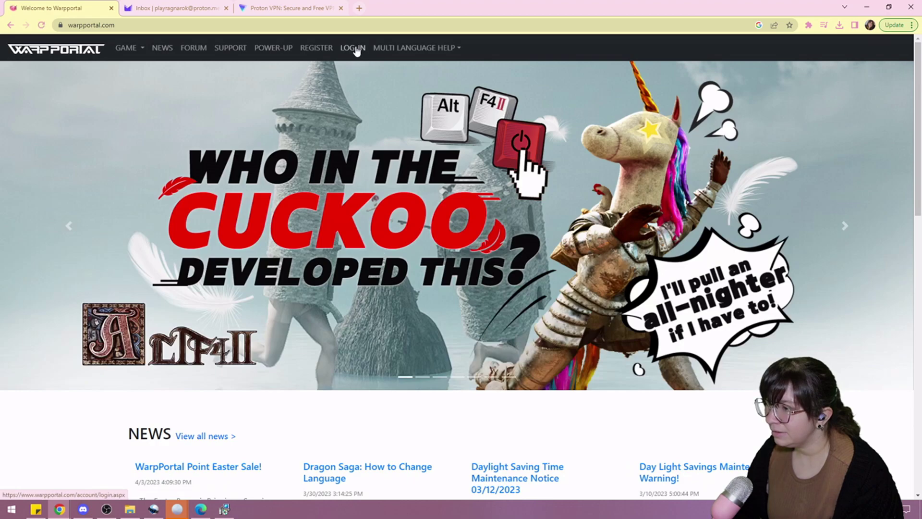
left_click(356, 49)
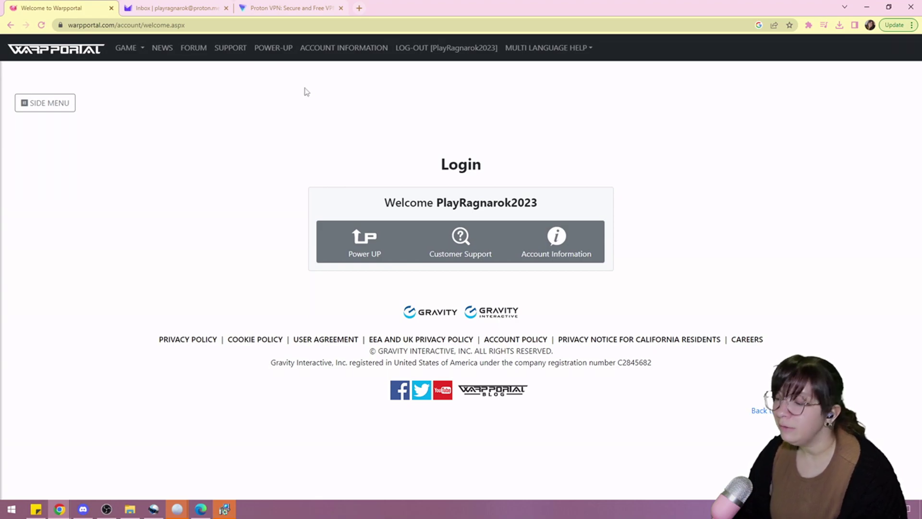
left_click(229, 510)
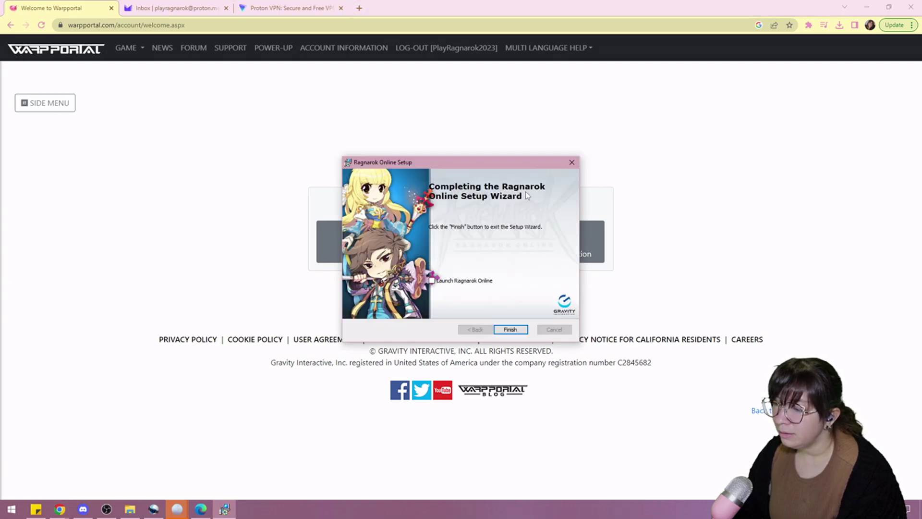
Finish setup with 'Launch Ragnarok Online' ticked, then close the launcher that opens
left_click(432, 281)
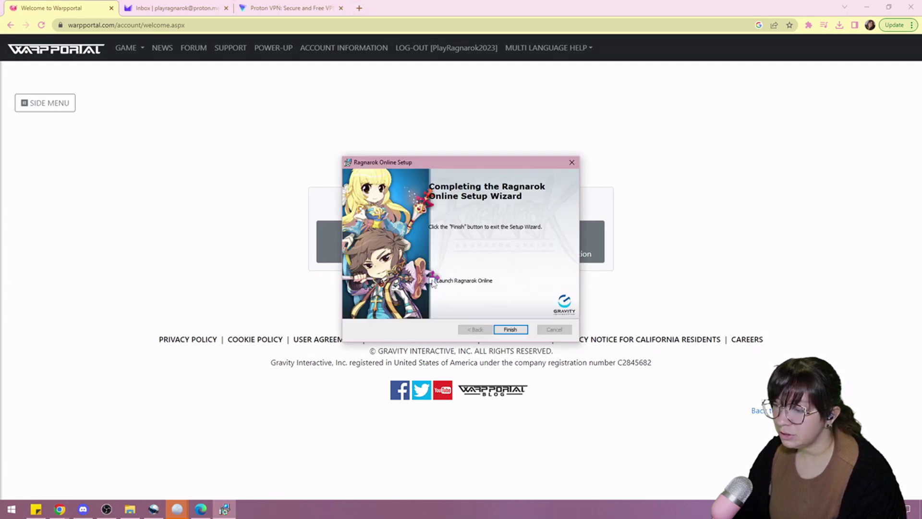
left_click(508, 329)
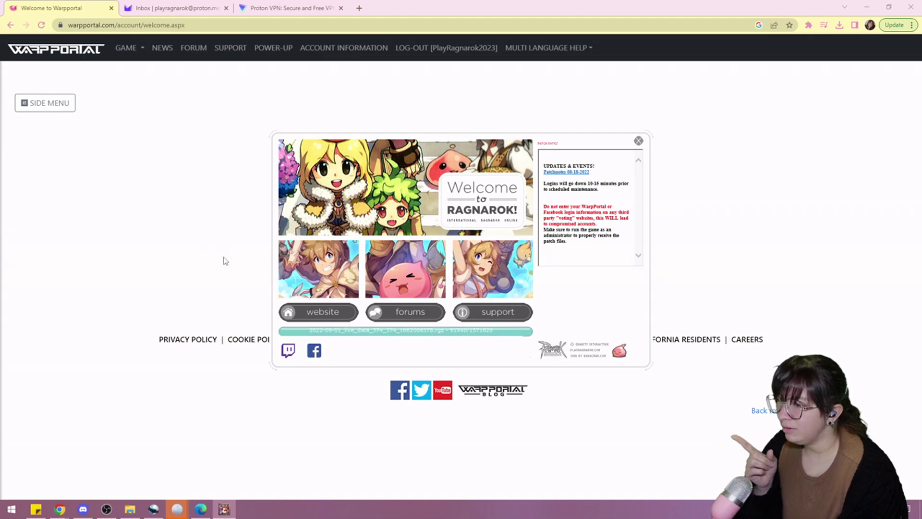
left_click(245, 152)
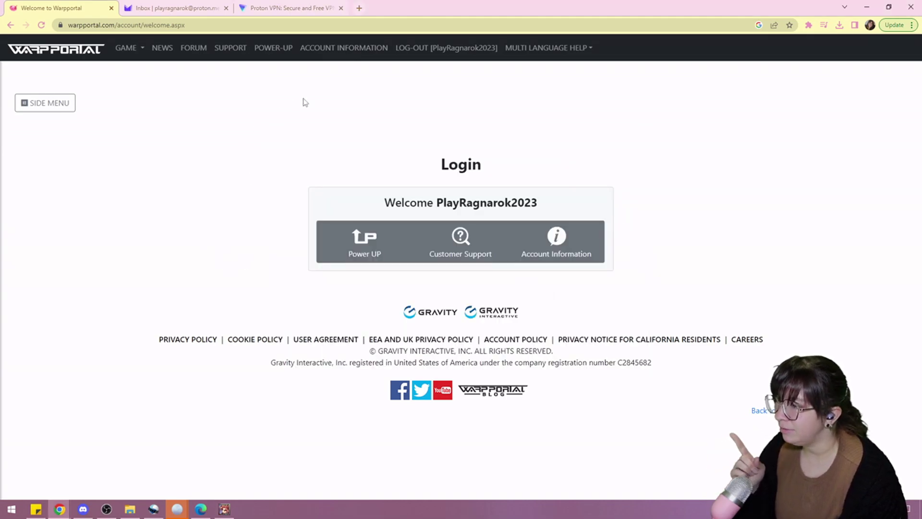
From Account Information, start a Ragnarok Online game account and focus its name field
left_click(354, 52)
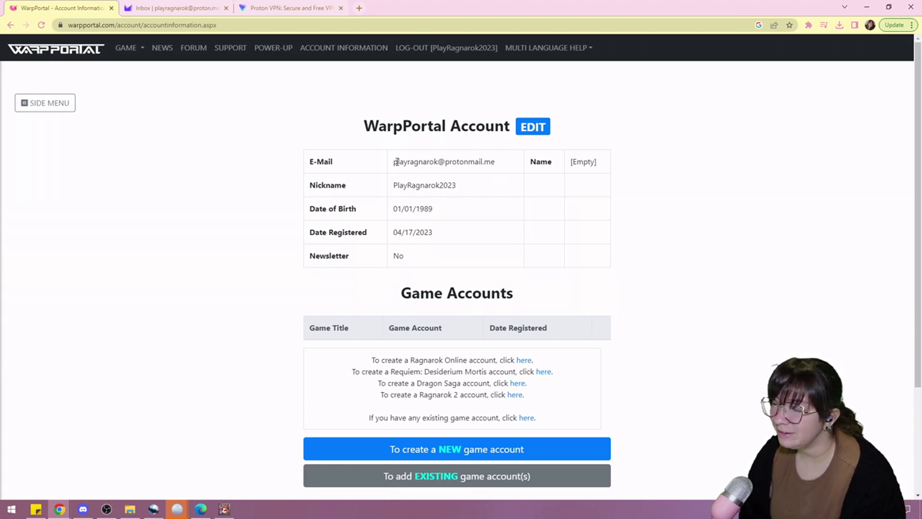
scroll(585, 243, "down", 1)
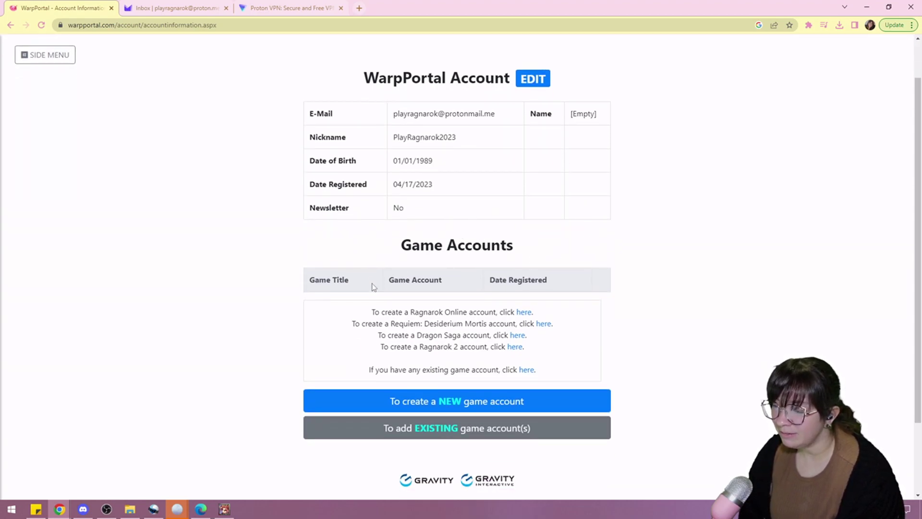
scroll(494, 312, "down", 1)
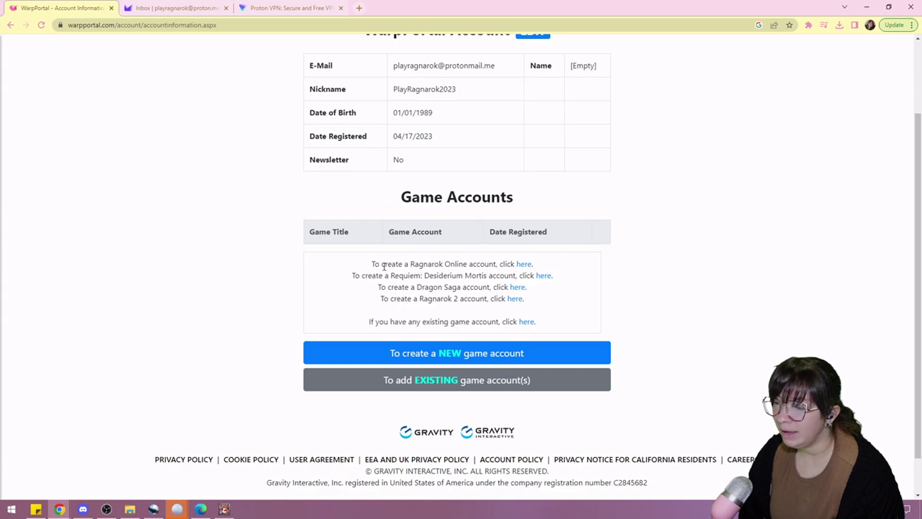
left_click_drag(375, 266, 406, 264)
left_click(451, 264)
left_click(524, 264)
left_click(413, 270)
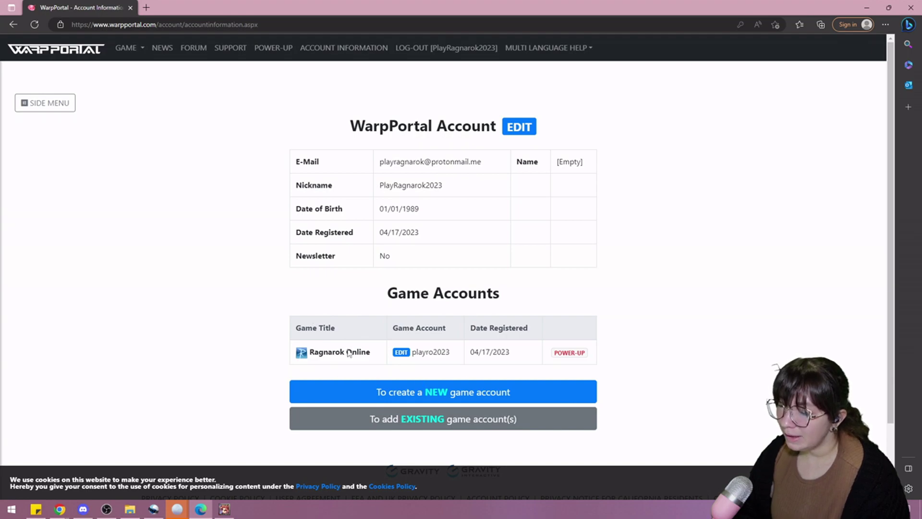
Select the new game account name, then close the Ragnarok launcher window
left_click_drag(454, 353, 412, 358)
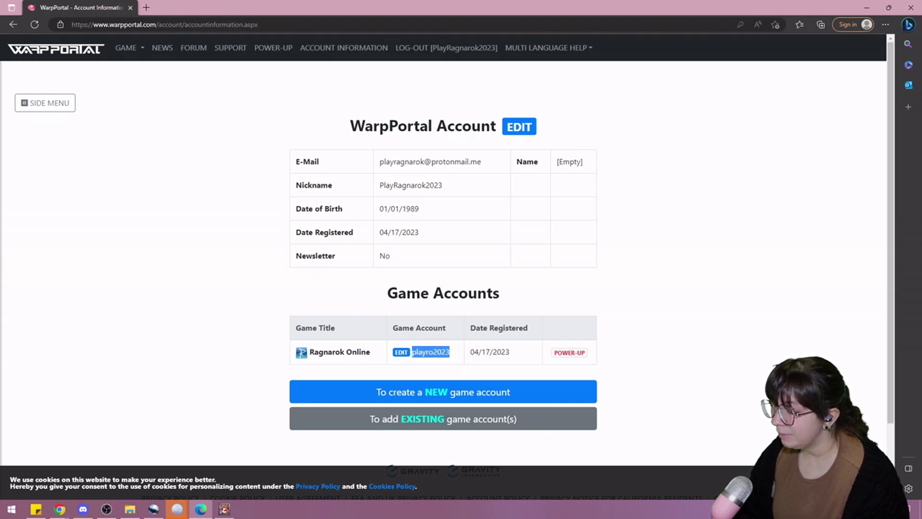
left_click(230, 512)
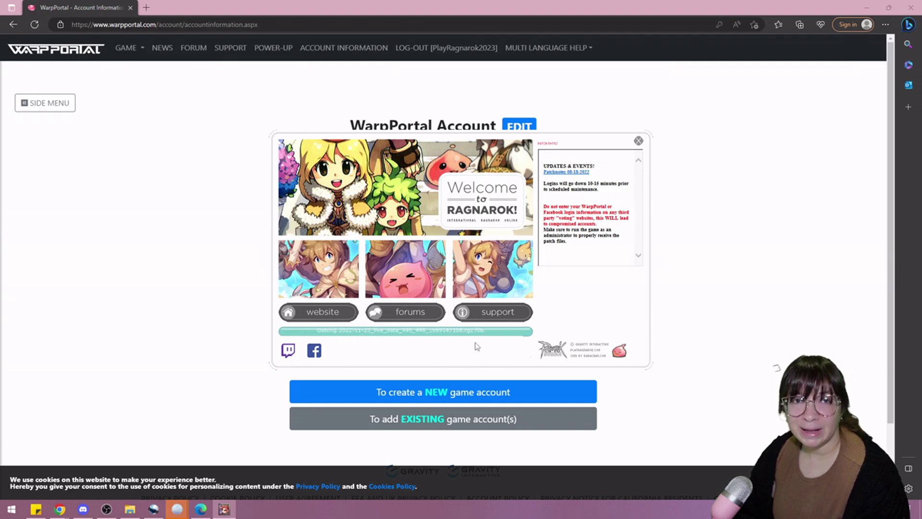
left_click(188, 300)
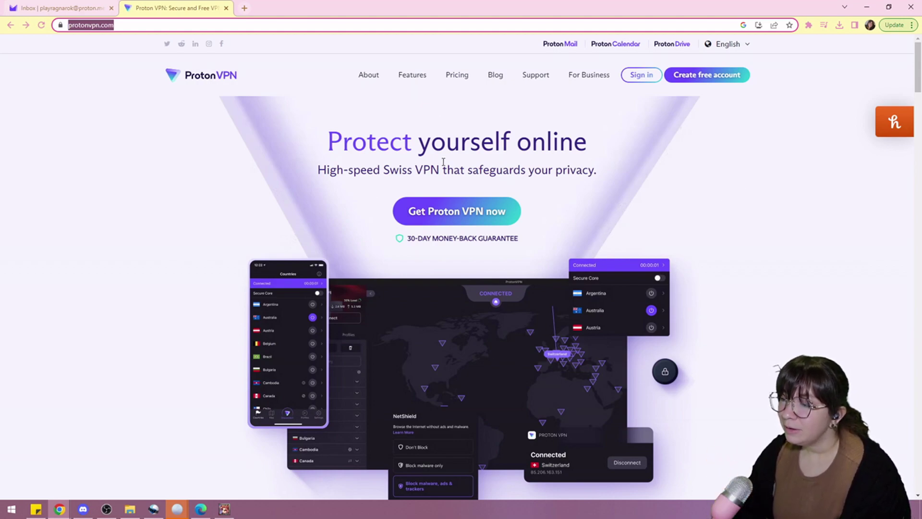
Scroll the ProtonVPN home page and follow the 'free version' link to Free VPN
left_click(177, 194)
scroll(494, 204, "down", 5)
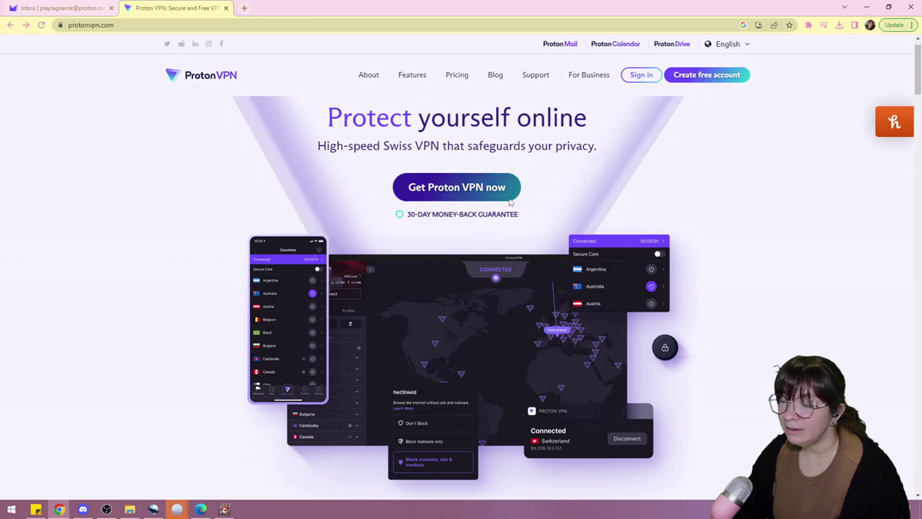
scroll(493, 205, "down", 9)
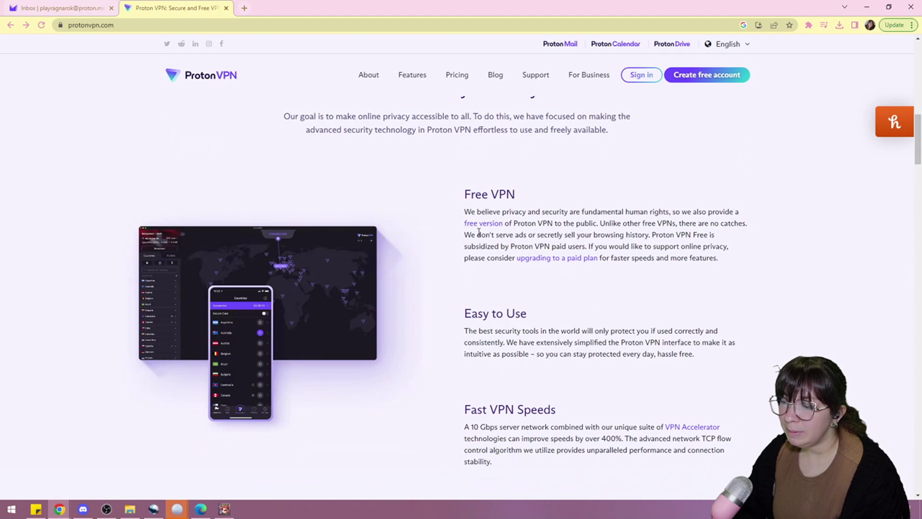
left_click(484, 224)
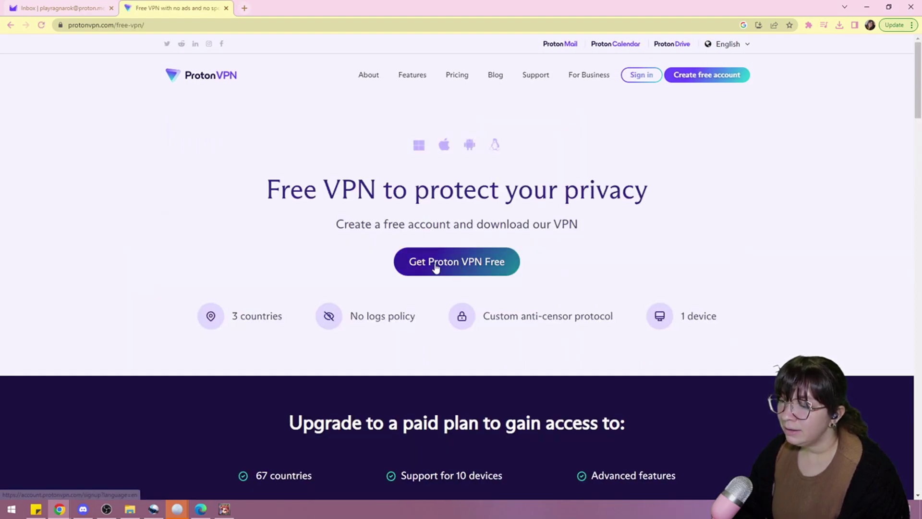
Start the free Proton VPN sign-up via 'Get Proton VPN Free'
left_click(469, 266)
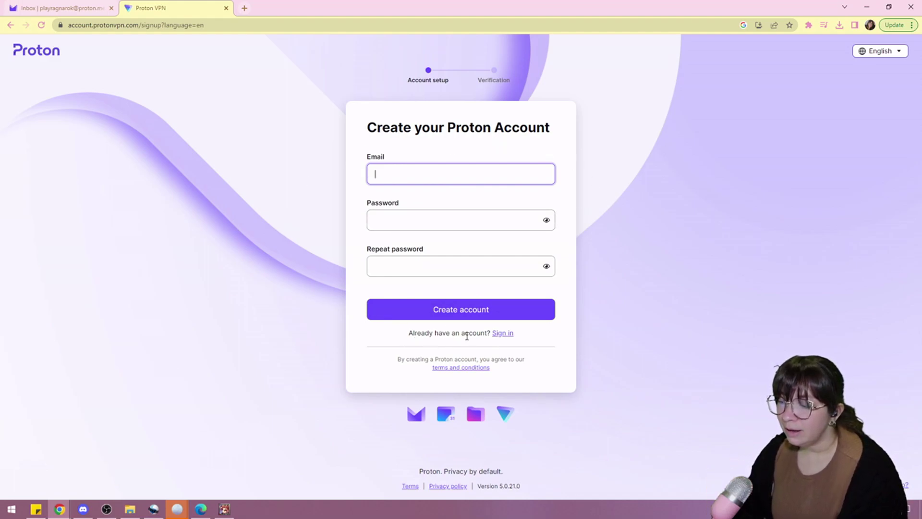
Switch to signing in with an existing Proton account instead of creating one
left_click(503, 334)
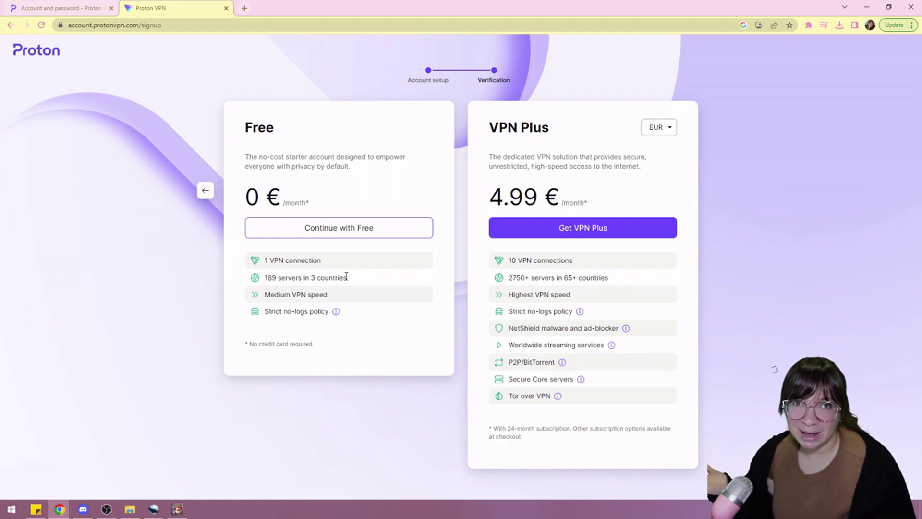
Continue with the Free plan, download the Windows installer ProtonVPN_win_v2.4.1.exe and run it
left_click(351, 230)
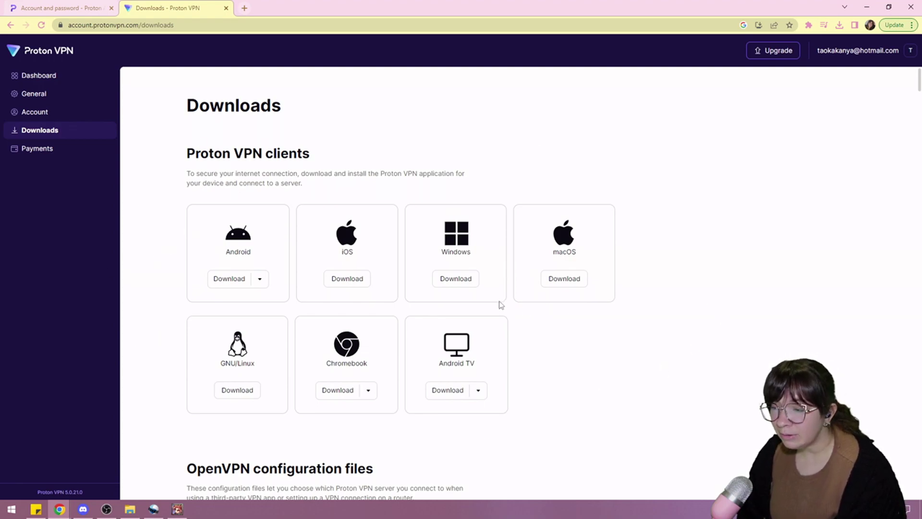
left_click(463, 280)
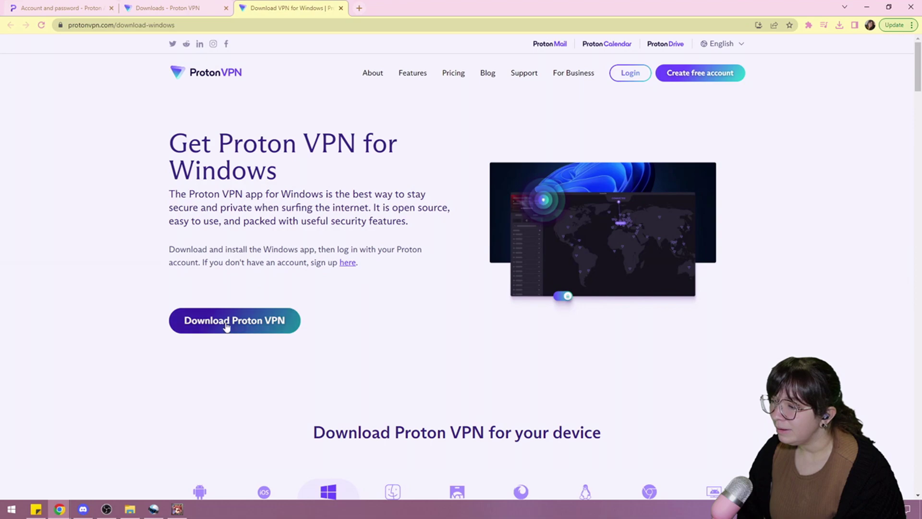
left_click(224, 325)
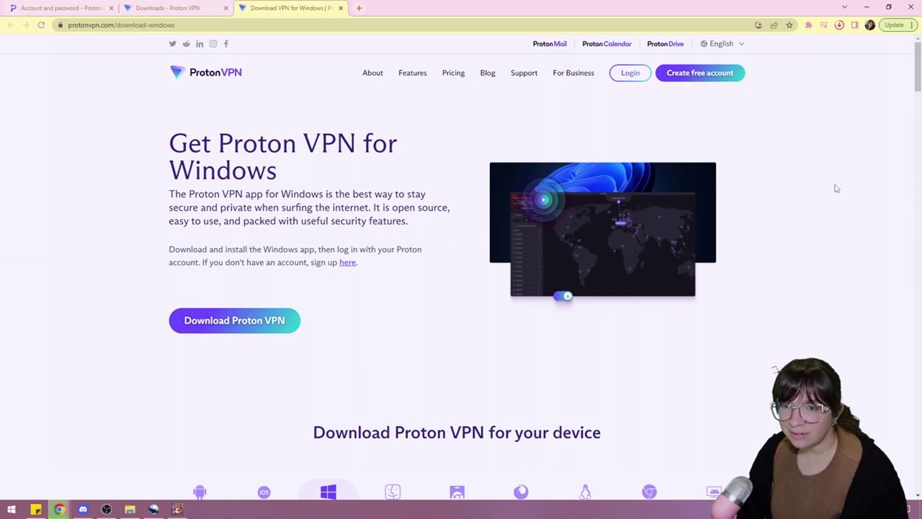
left_click(839, 26)
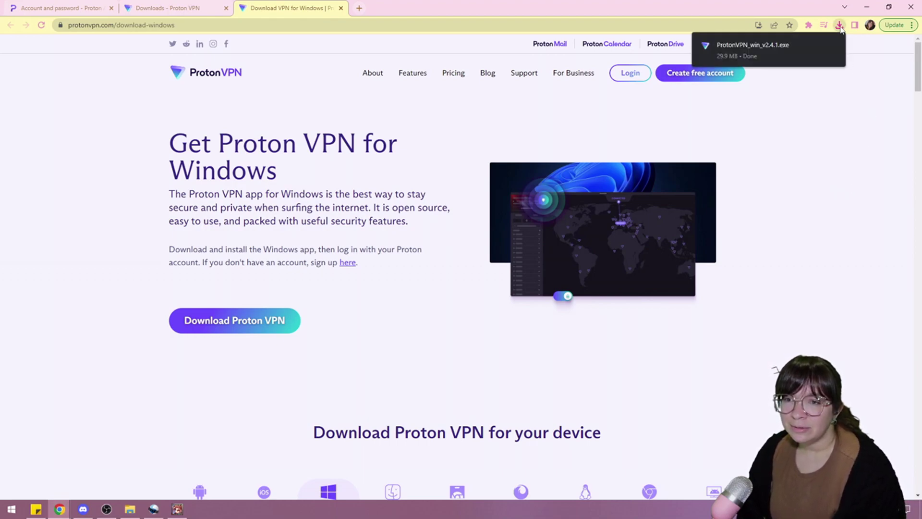
left_click(796, 49)
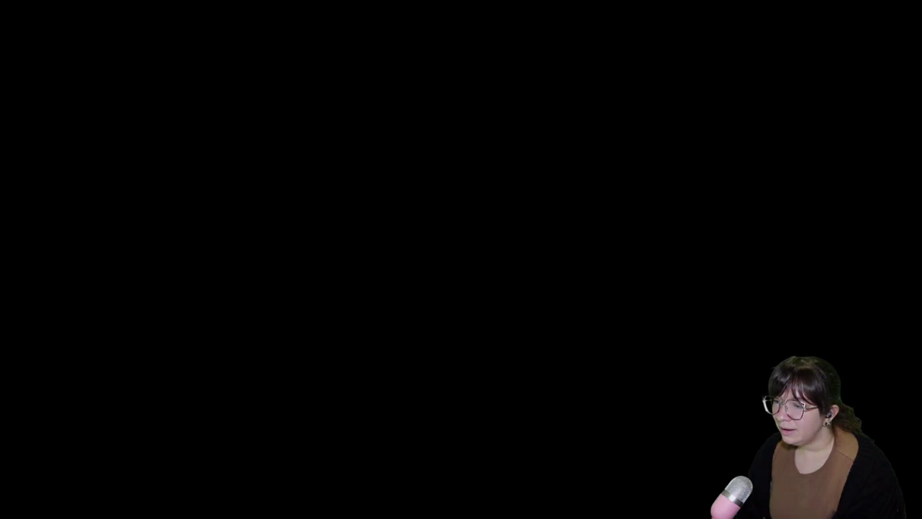
Approve the installer and complete the ProtonVPN setup wizard with the default installation folder
left_click(457, 365)
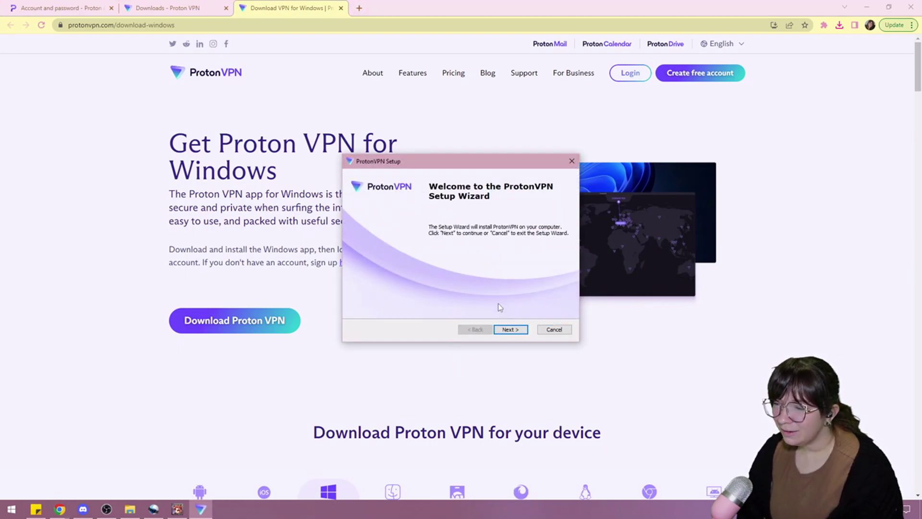
left_click(516, 332)
left_click(514, 333)
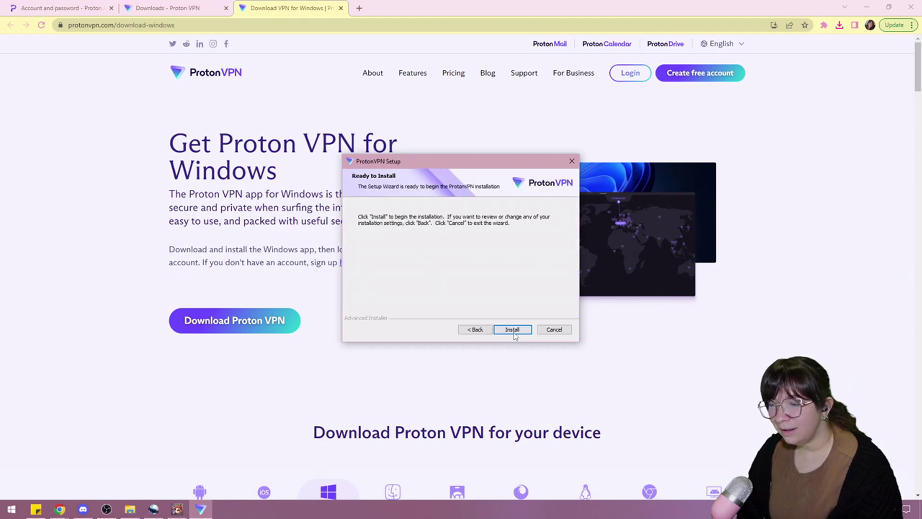
left_click(511, 329)
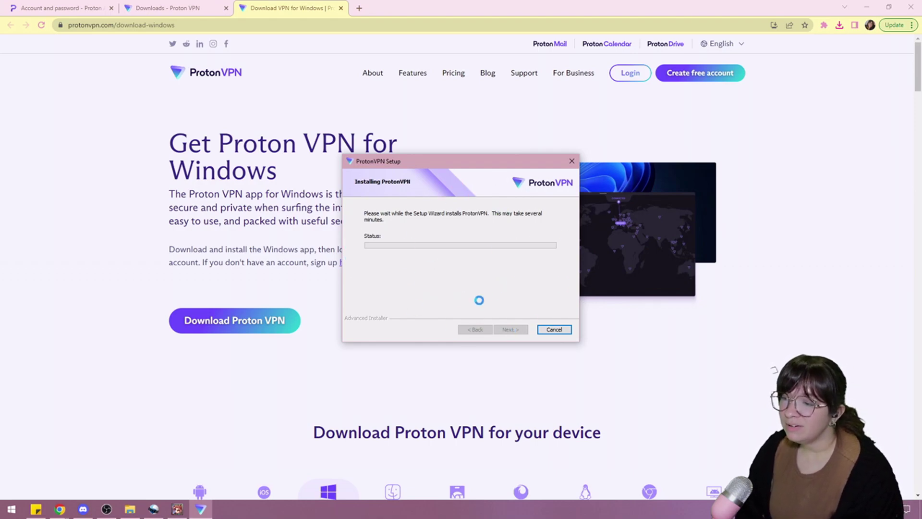
left_click(177, 510)
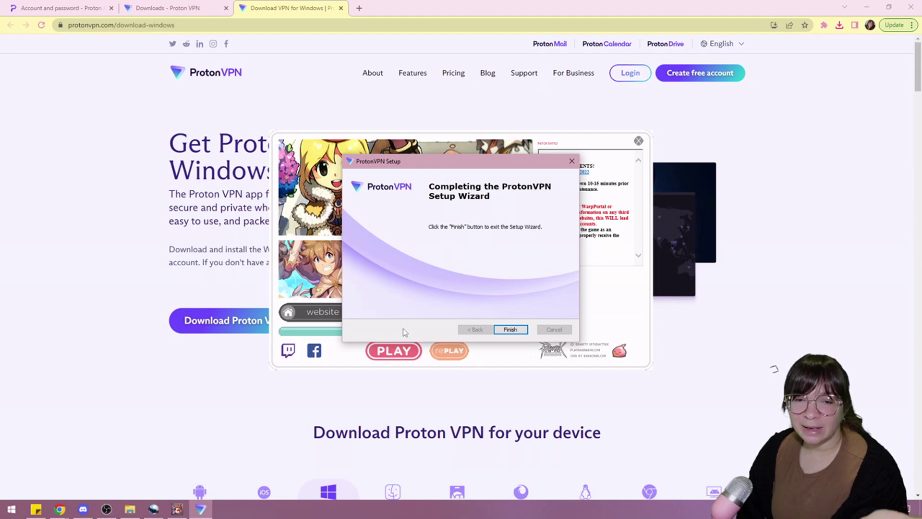
key("Return")
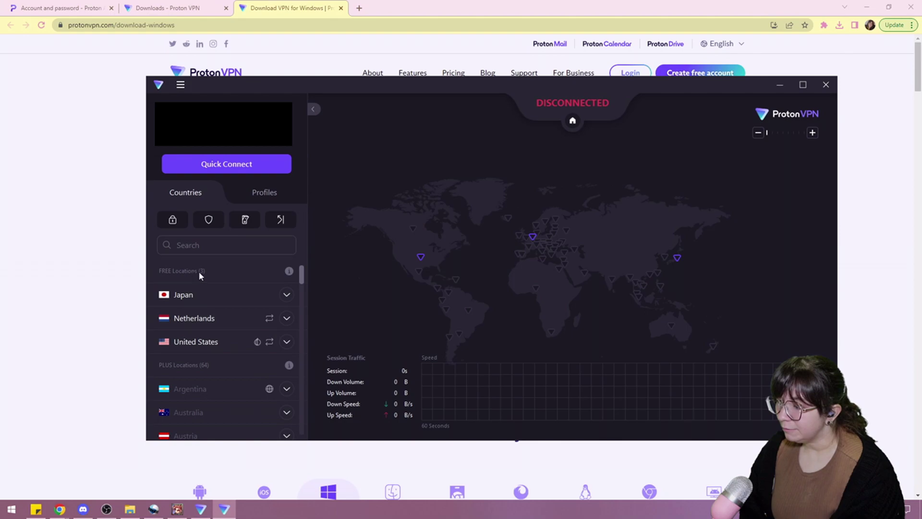
Connect ProtonVPN to the free United States server US-FREE#116155, then send the app behind Chrome
left_click(287, 342)
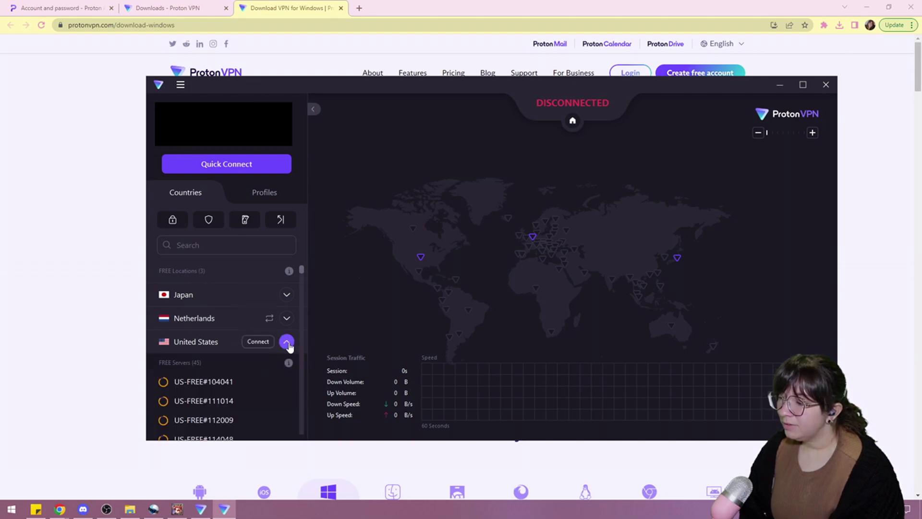
scroll(209, 376, "down", 3)
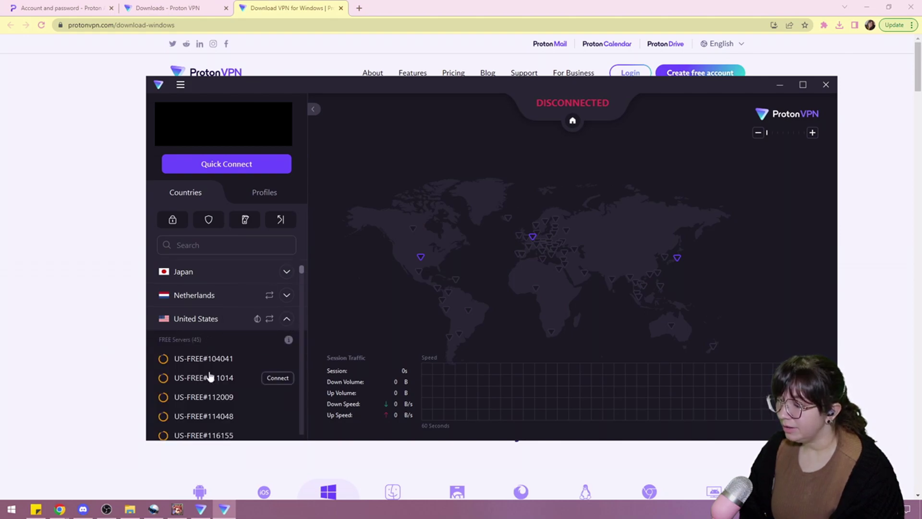
scroll(231, 398, "down", 1)
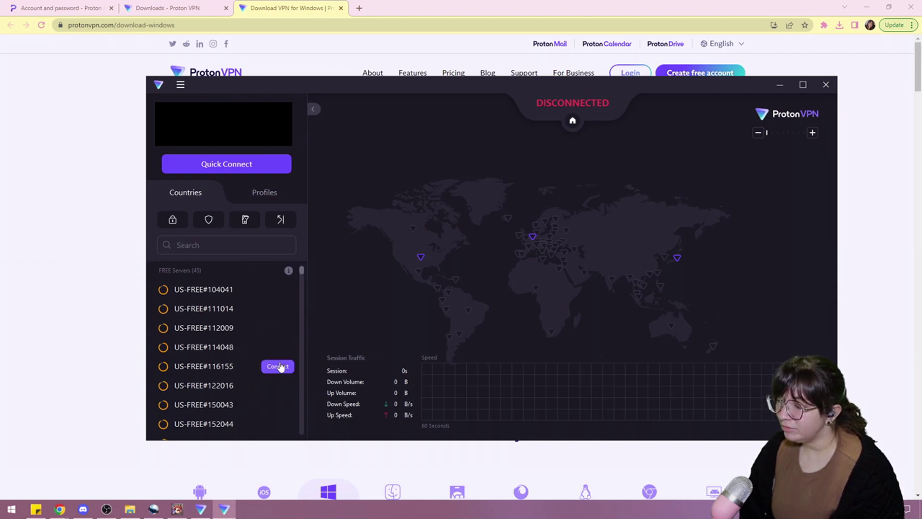
left_click(280, 367)
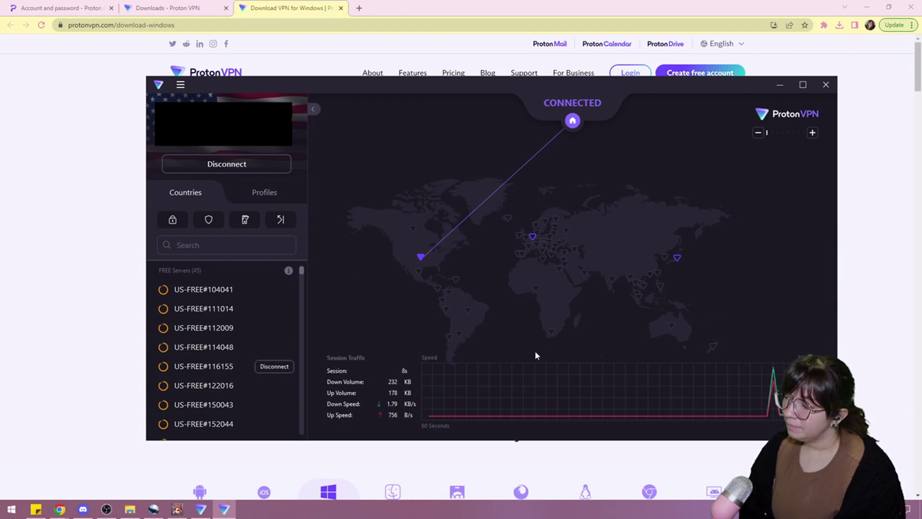
left_click(104, 244)
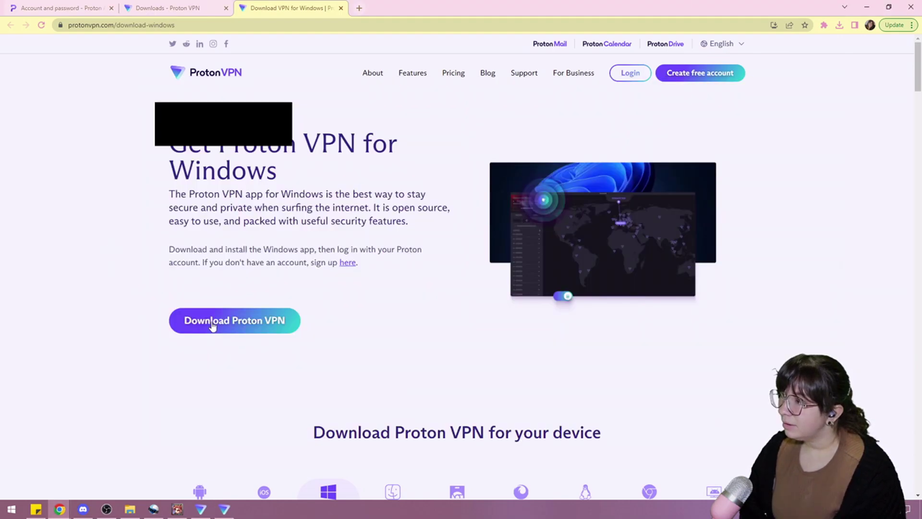
Bring the Ragnarok launcher forward and press PLAY to launch the game
left_click(177, 508)
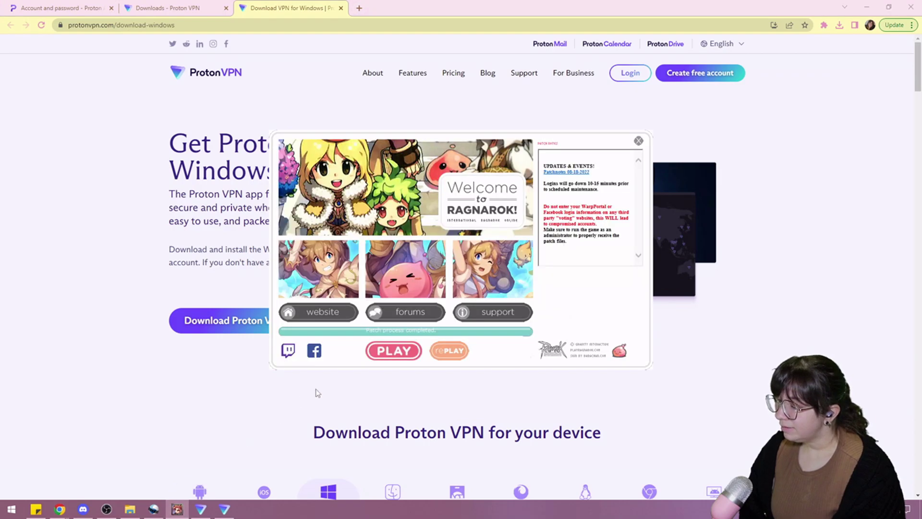
left_click(389, 353)
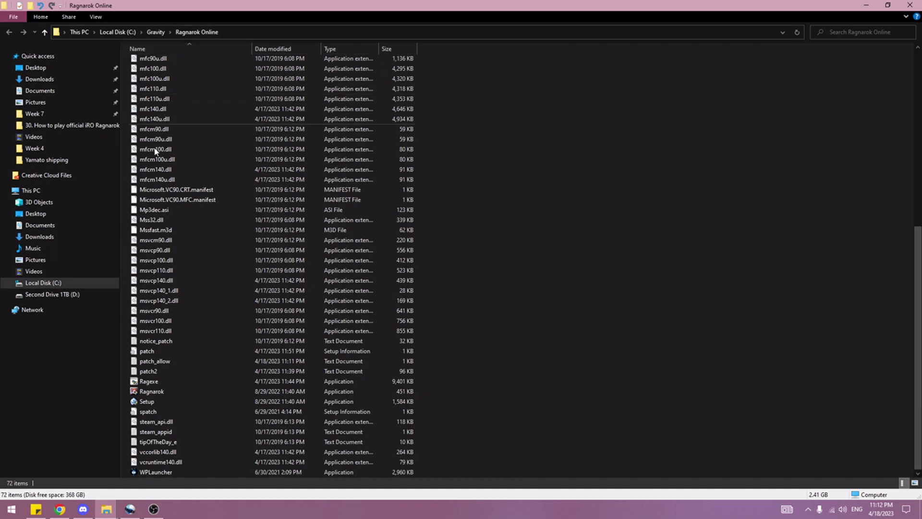
Run Setup.exe from the C:\Gravity\Ragnarok Online folder
scroll(220, 249, "up", 6)
scroll(222, 168, "up", 4)
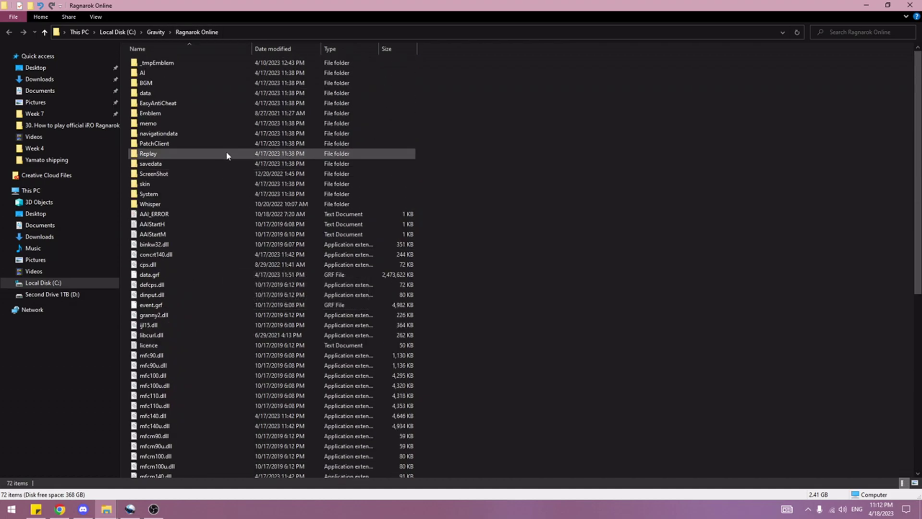
scroll(226, 355, "down", 10)
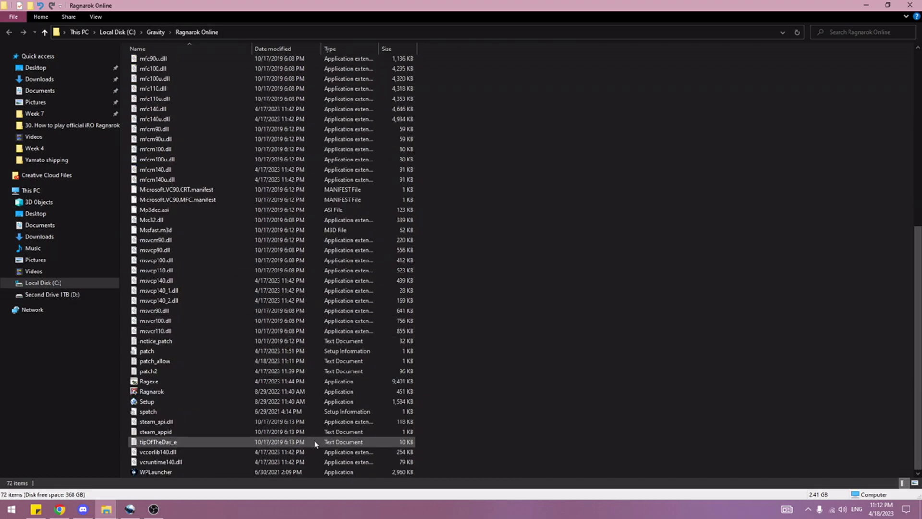
double_click(179, 403)
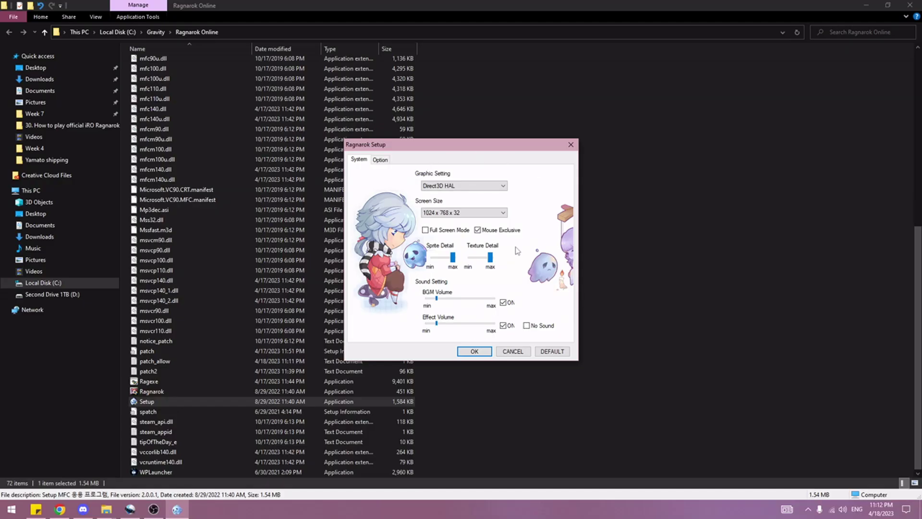
Set the screen size to 1920 x 1080 x 32 with Full Screen Mode on
left_click(460, 212)
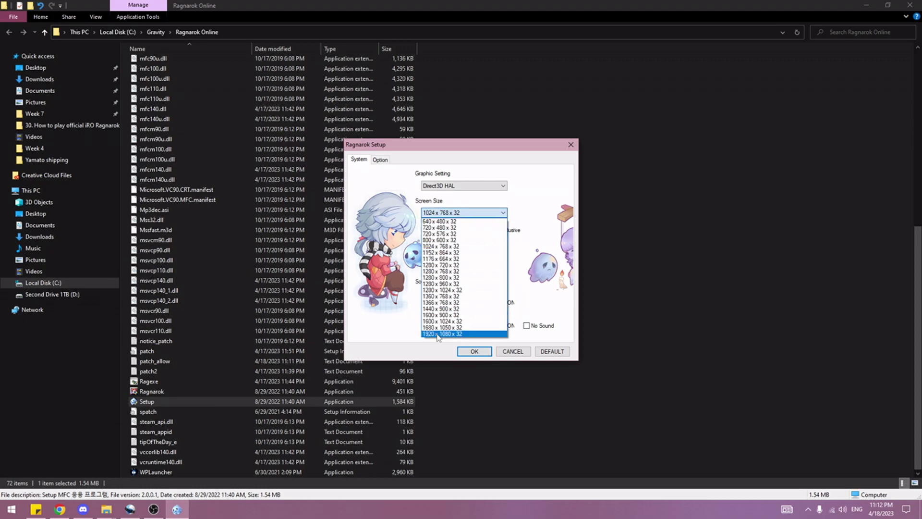
left_click(438, 334)
left_click(425, 230)
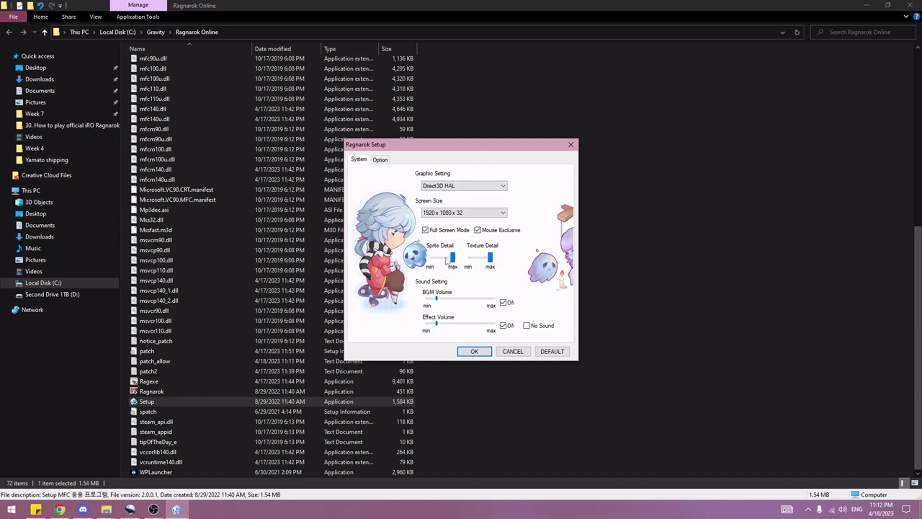
Select NVIDIA GeForce RTX 2060 as the graphics device, keep 1920 x 1080 x 32, and save
left_click(473, 186)
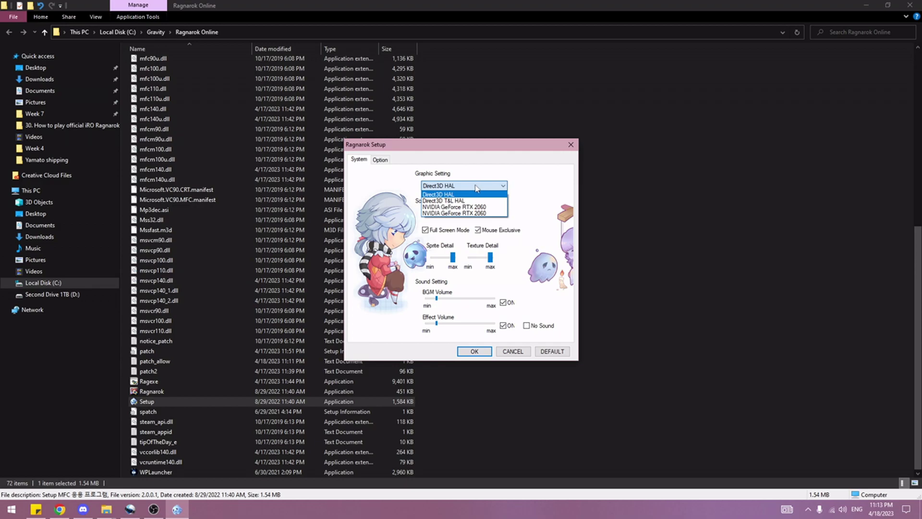
key("Up")
left_click(469, 212)
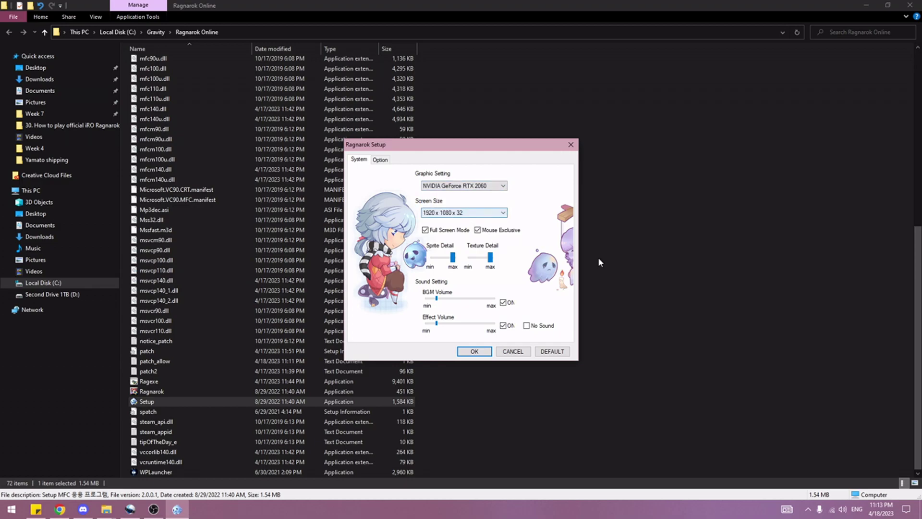
left_click(469, 215)
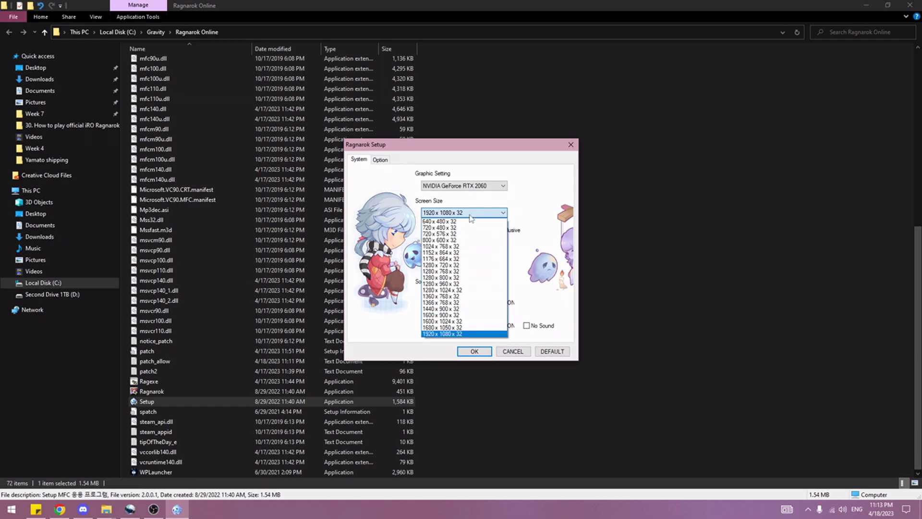
left_click(469, 214)
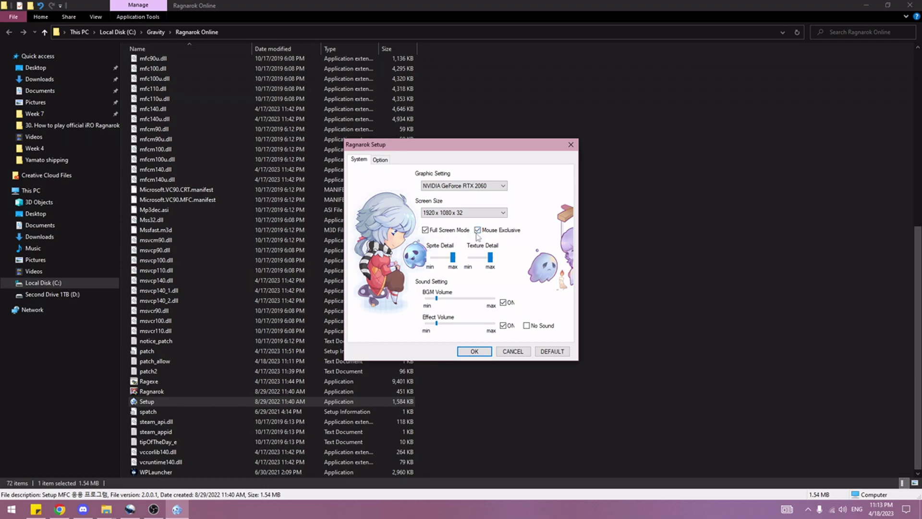
left_click(381, 161)
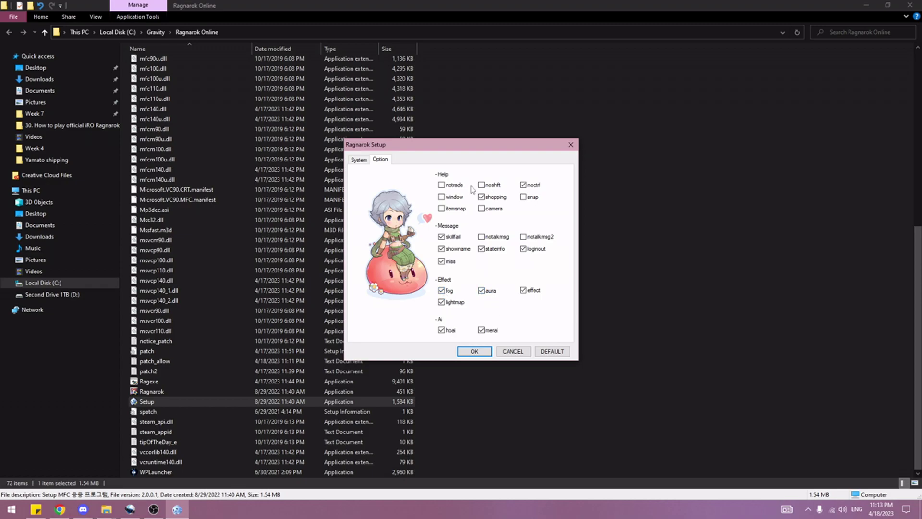
left_click(361, 161)
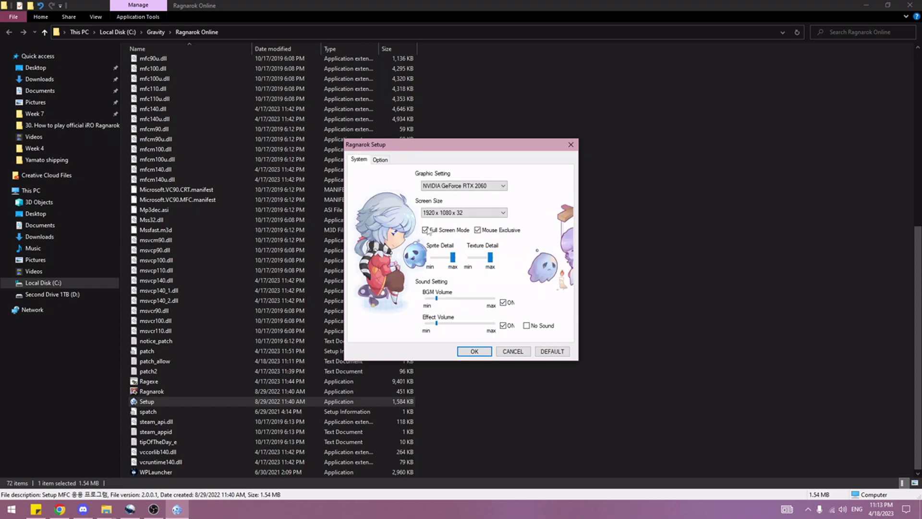
left_click(474, 352)
left_click(442, 267)
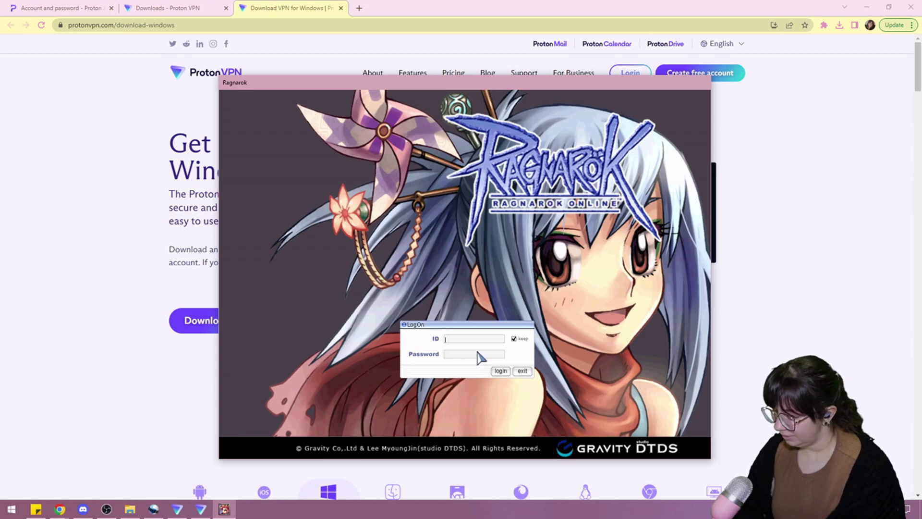
Log in to Ragnarok Online with the account ID and password
type("lay")
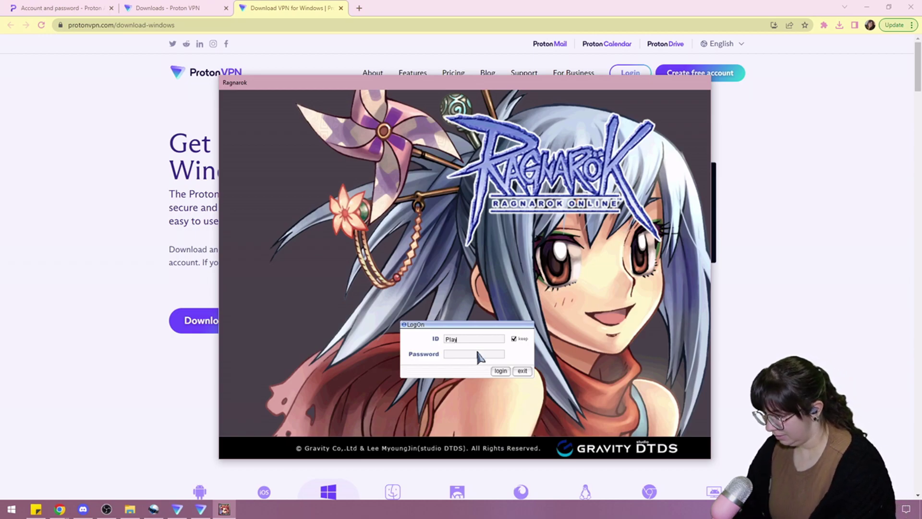
type("ro2023")
left_click(479, 356)
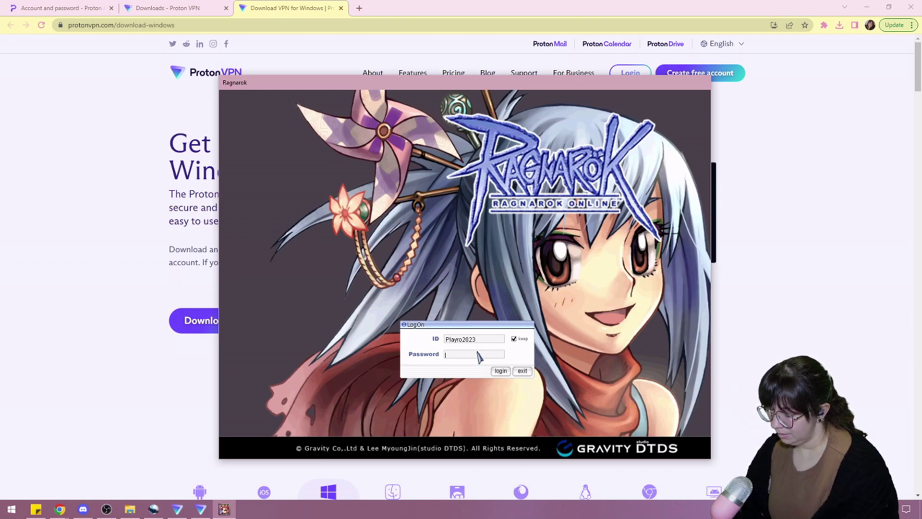
type("*********")
left_click(500, 371)
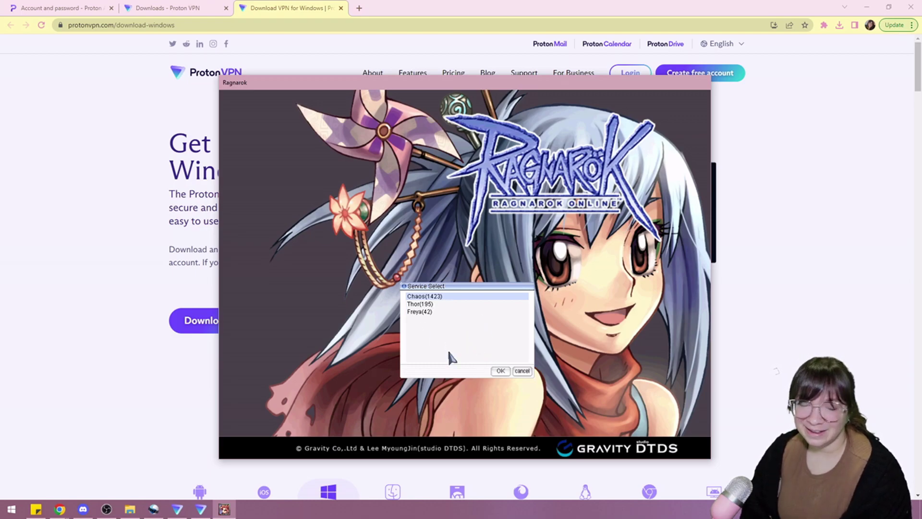
Confirm the Chaos server and begin creating a character in the first slot
left_click(499, 371)
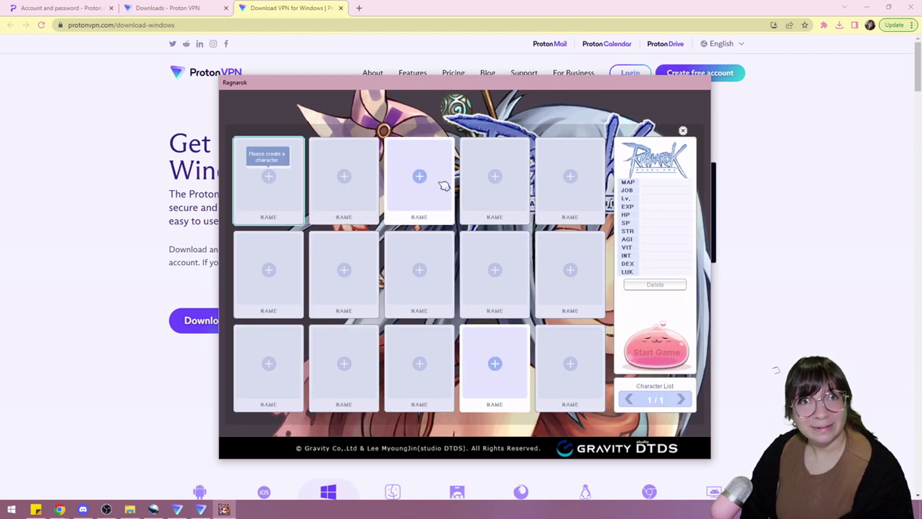
left_click(269, 178)
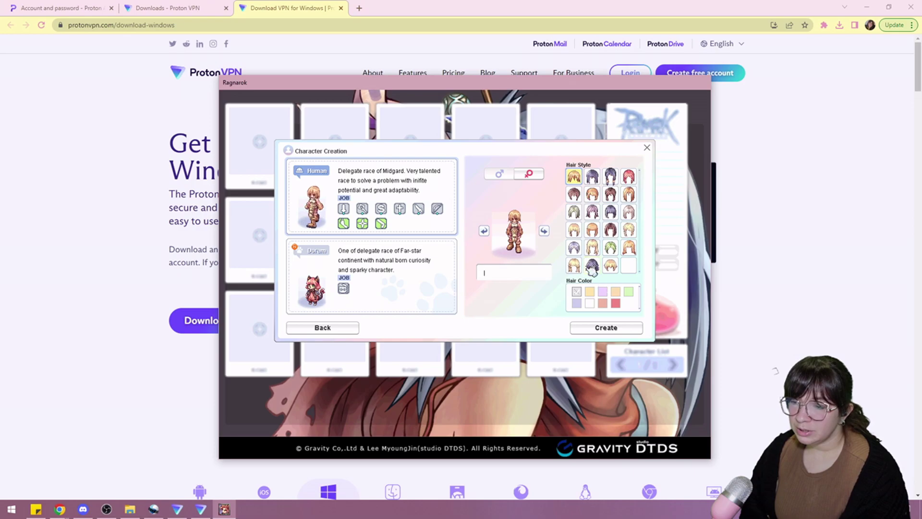
Try another hair style, return to the top-left first style, and pick the yellow hair colour
left_click(573, 265)
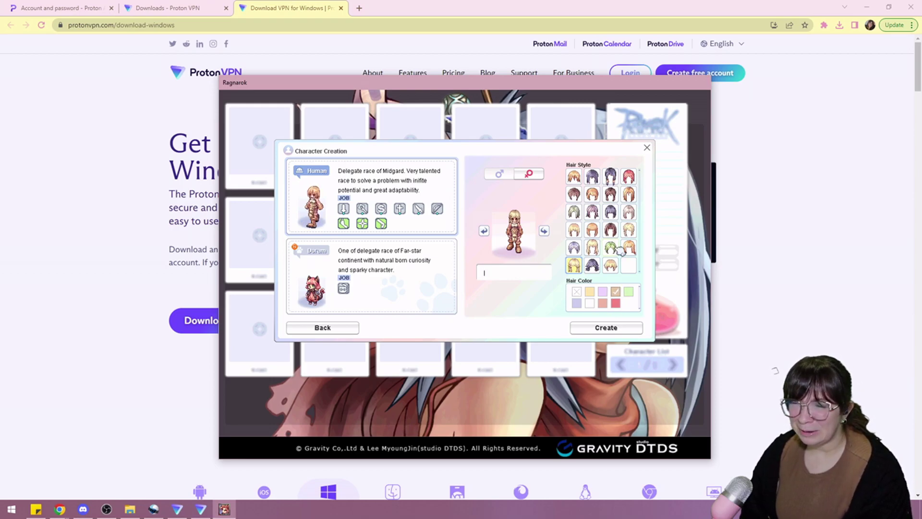
left_click(573, 176)
left_click(589, 291)
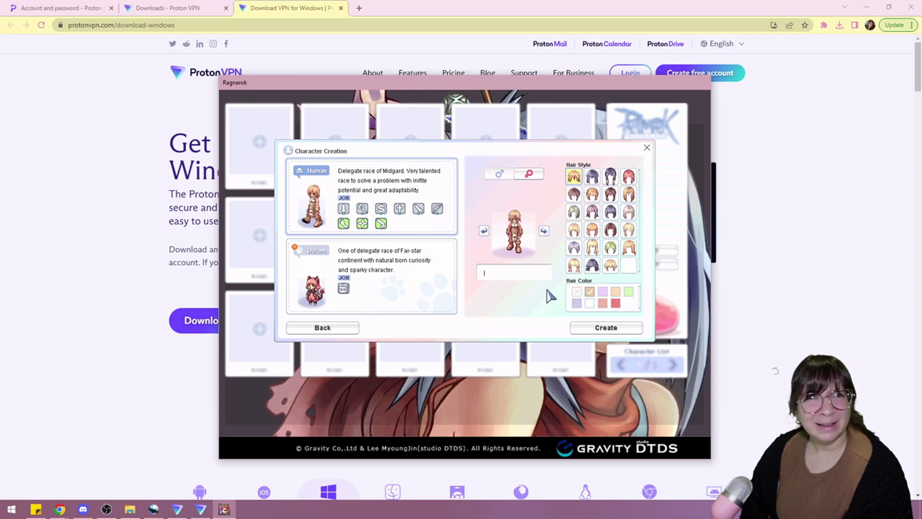